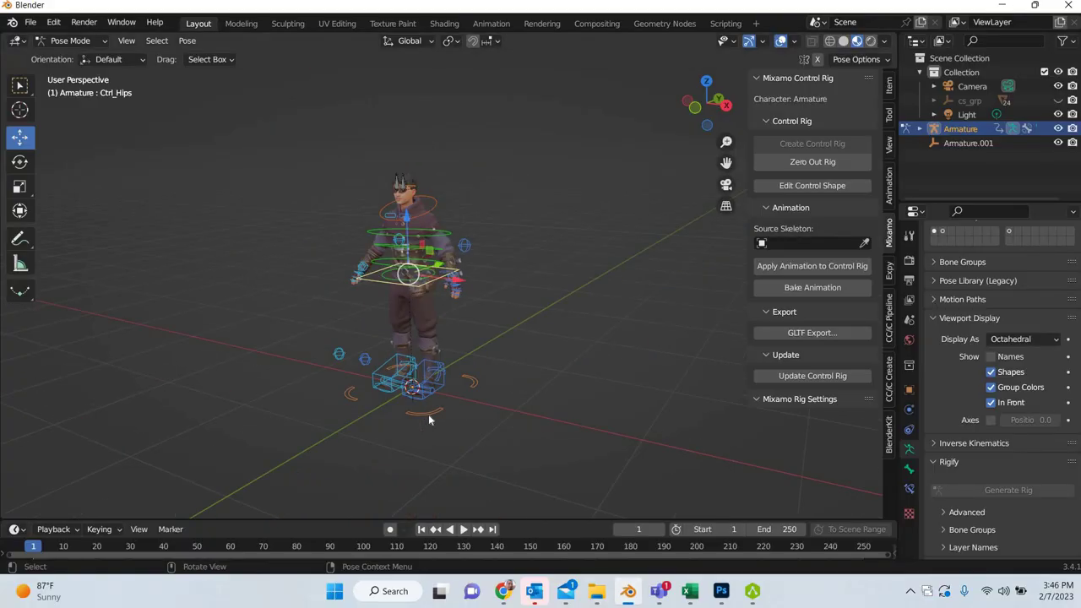
Step: Test-lower the Ctrl_Hips control into a crouch, then cancel back to standing
{"action": "scroll", "coordinate": [429, 413], "scroll_direction": "up", "scroll_amount": 2}
{"action": "scroll", "coordinate": [430, 338], "scroll_direction": "up", "scroll_amount": 2}
{"action": "mouse_move", "coordinate": [502, 403]}
{"action": "middle_mouse_down"}
{"action": "mouse_move", "coordinate": [483, 418]}
{"action": "mouse_move", "coordinate": [506, 376]}
{"action": "middle_mouse_up"}
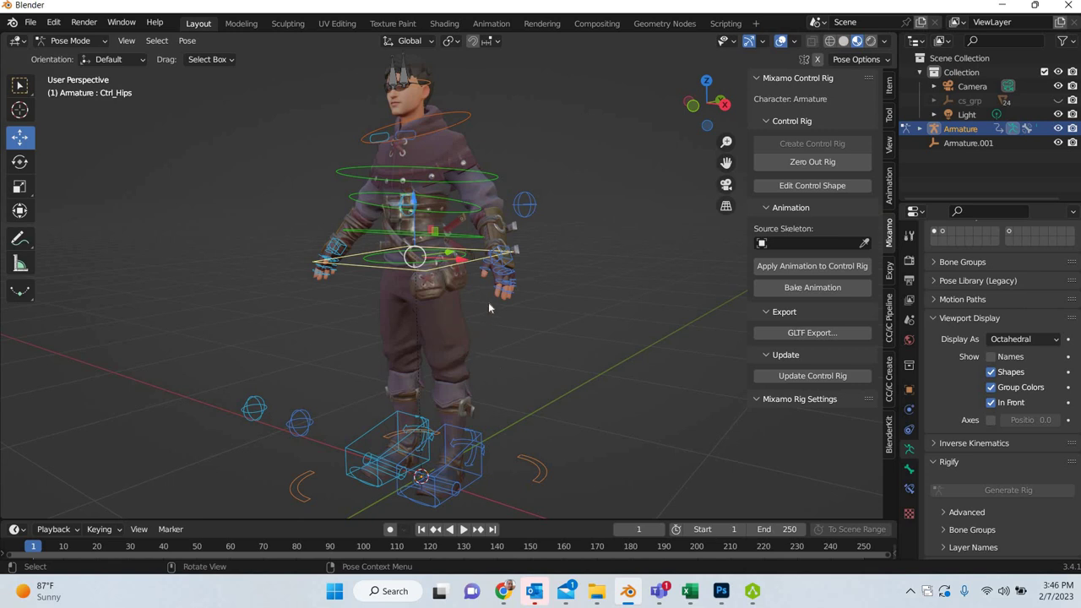
{"action": "mouse_move", "coordinate": [512, 336]}
{"action": "middle_mouse_down"}
{"action": "mouse_move", "coordinate": [491, 344]}
{"action": "mouse_move", "coordinate": [527, 366]}
{"action": "mouse_move", "coordinate": [522, 262]}
{"action": "middle_mouse_up"}
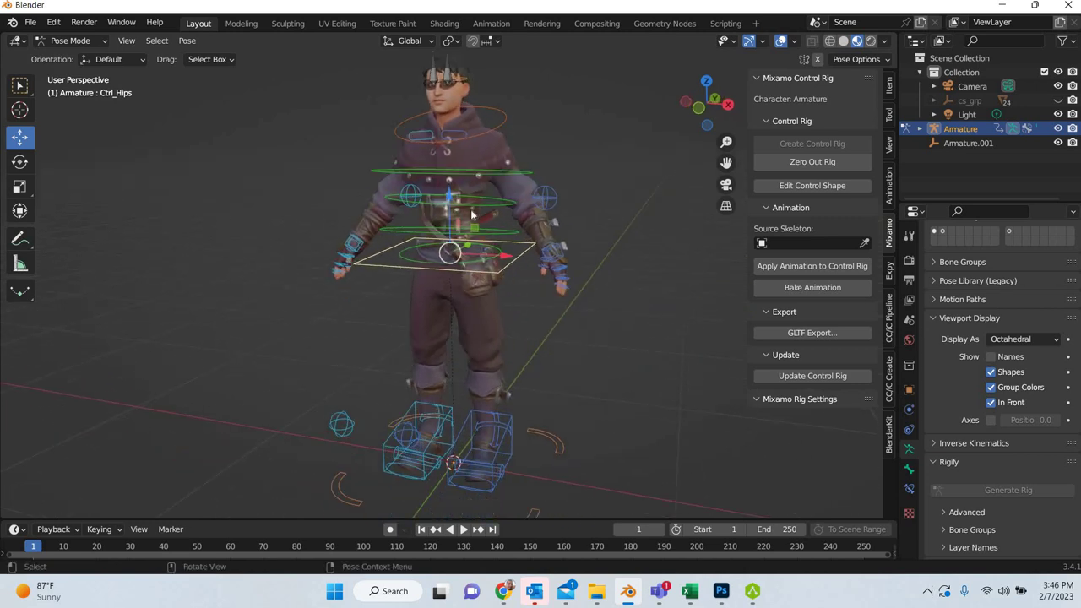
{"action": "left_click_drag", "start_coordinate": [455, 201], "coordinate": [457, 272]}
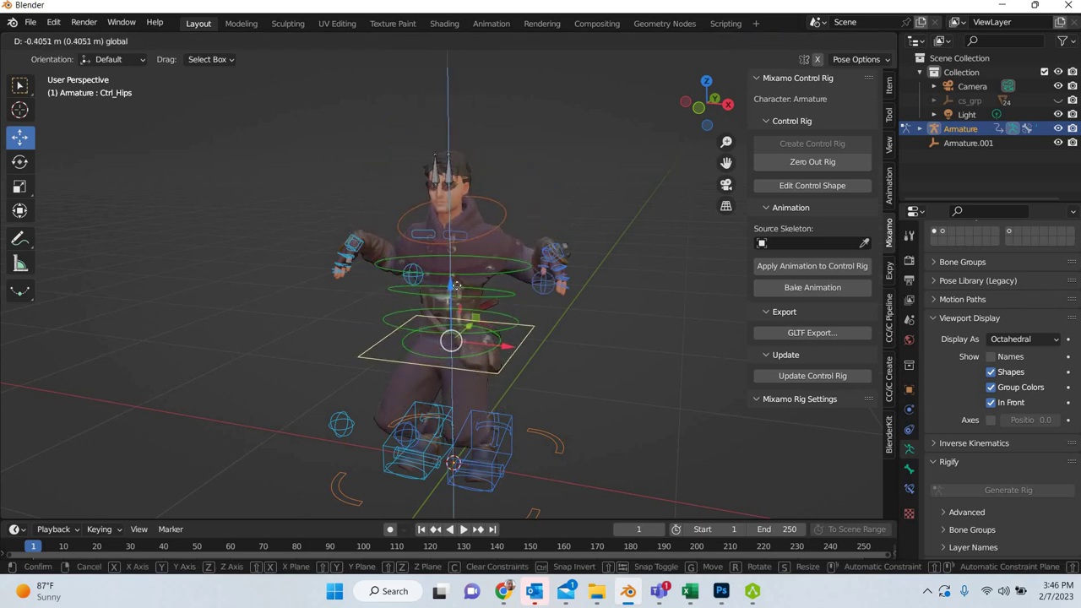
{"action": "key", "text": "Escape"}
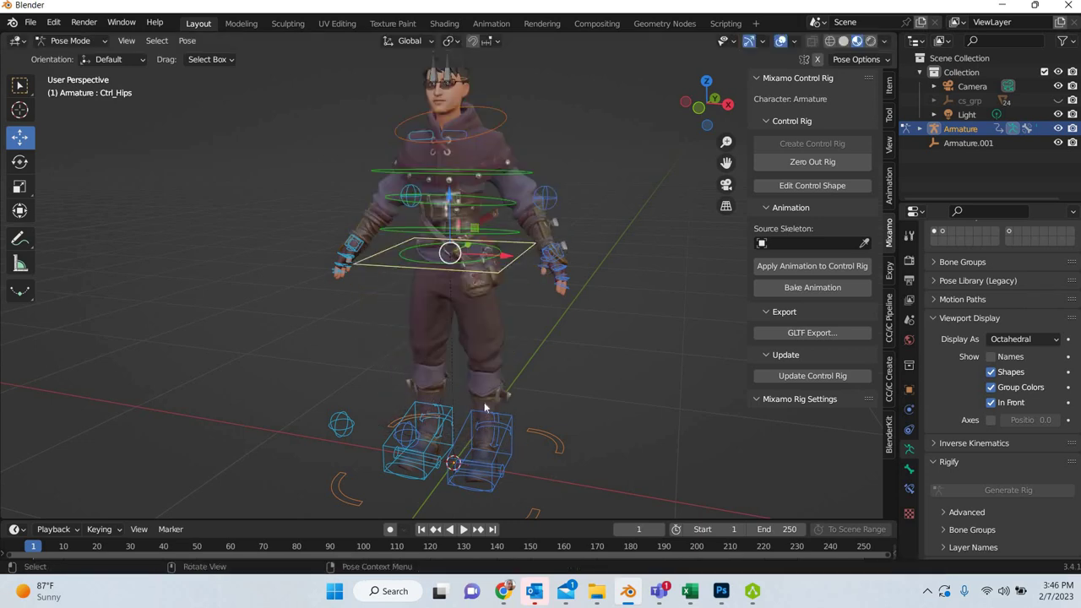
Step: Test-raise the left foot IK control, then cancel so it stays at rest
{"action": "left_click", "coordinate": [484, 408]}
{"action": "left_click_drag", "start_coordinate": [486, 397], "coordinate": [574, 371]}
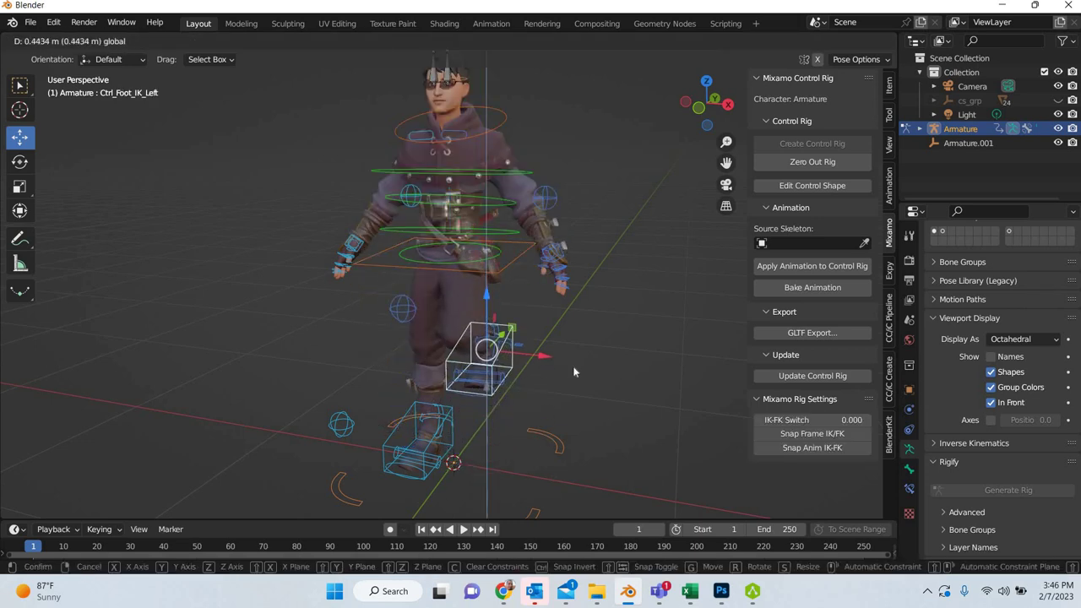
{"action": "key", "text": "Escape"}
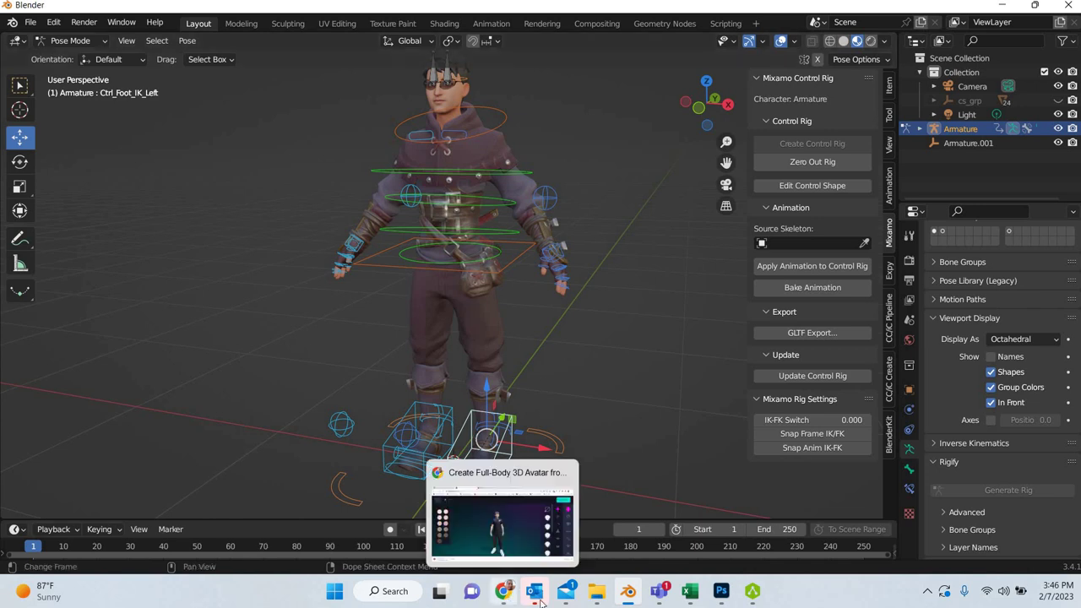
Step: Leave the avatar editor without saving and list the two saved avatars under My Avatars
{"action": "left_click", "coordinate": [503, 591]}
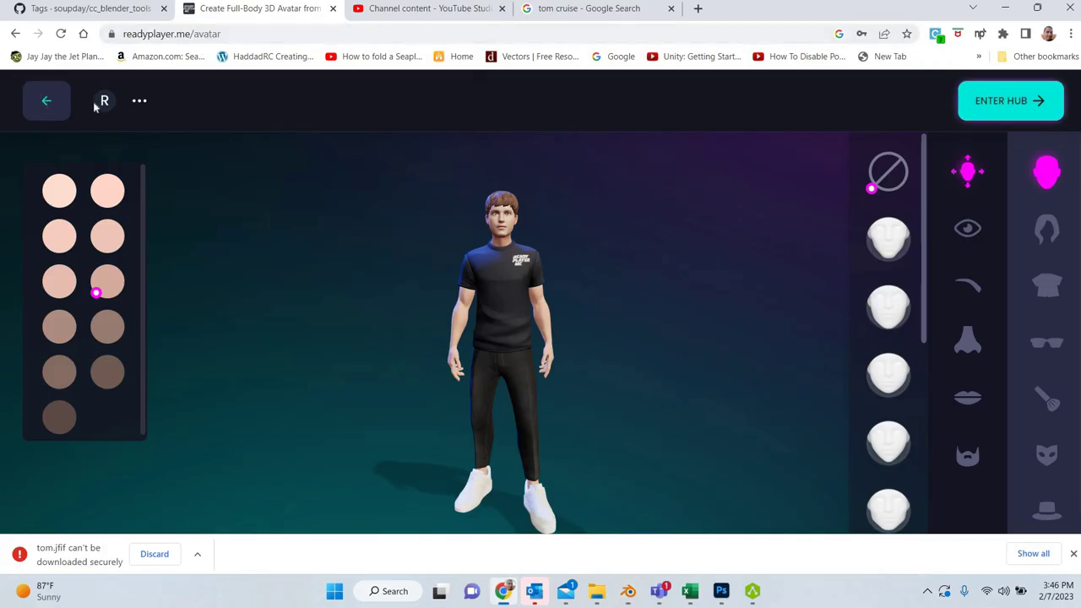
{"action": "left_click", "coordinate": [61, 106]}
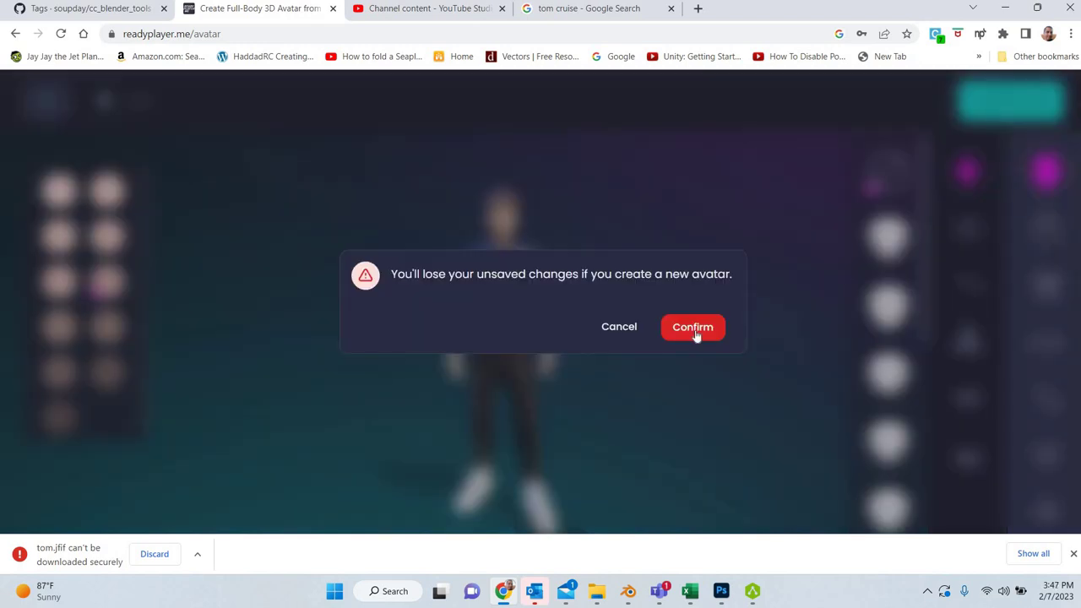
{"action": "left_click", "coordinate": [696, 336]}
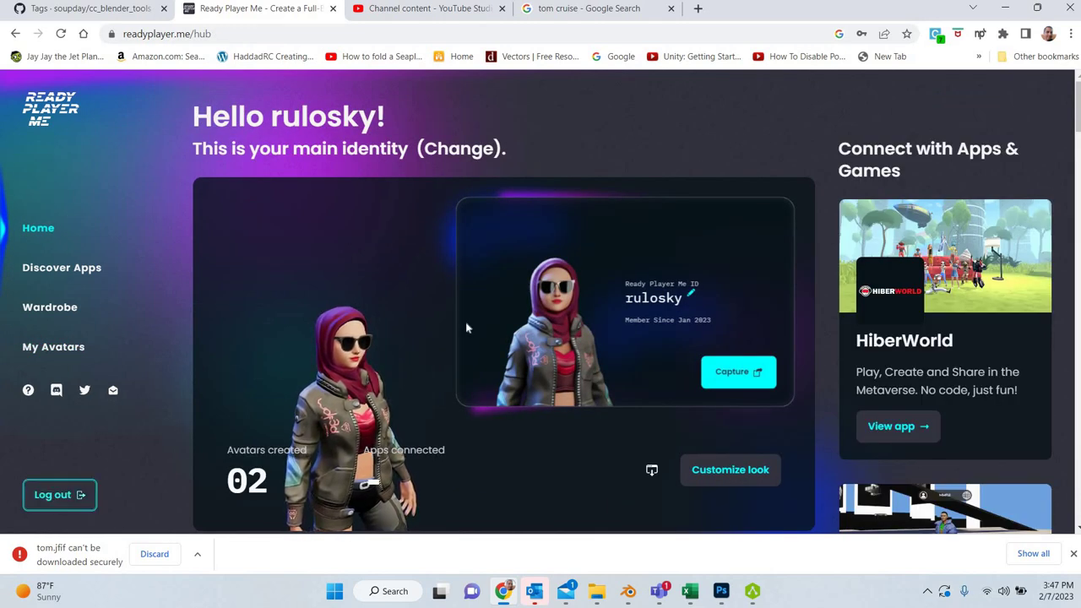
{"action": "scroll", "coordinate": [194, 278], "scroll_direction": "down", "scroll_amount": 1}
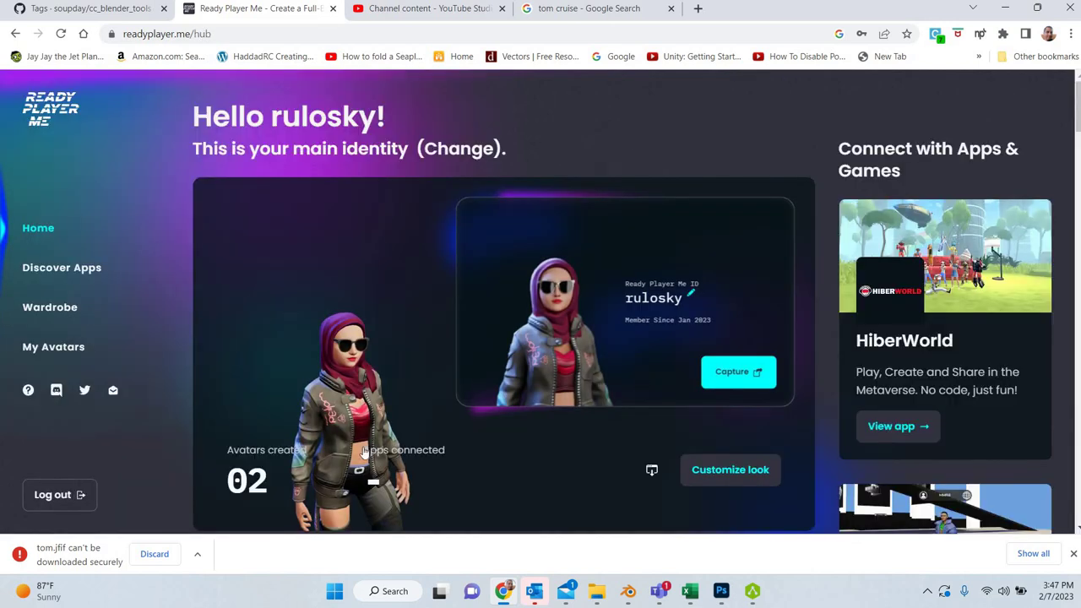
{"action": "left_click", "coordinate": [284, 456]}
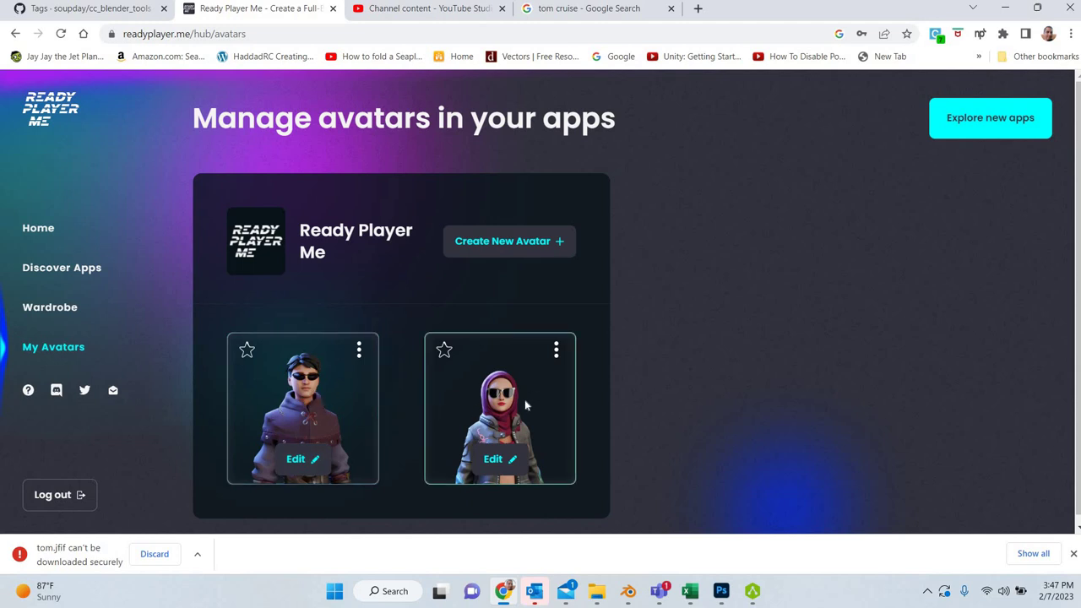
Step: Generate a new masculine avatar from the uploaded tom photo and dismiss the download bar
{"action": "left_click", "coordinate": [518, 243]}
{"action": "left_click", "coordinate": [155, 304]}
{"action": "left_click", "coordinate": [558, 309]}
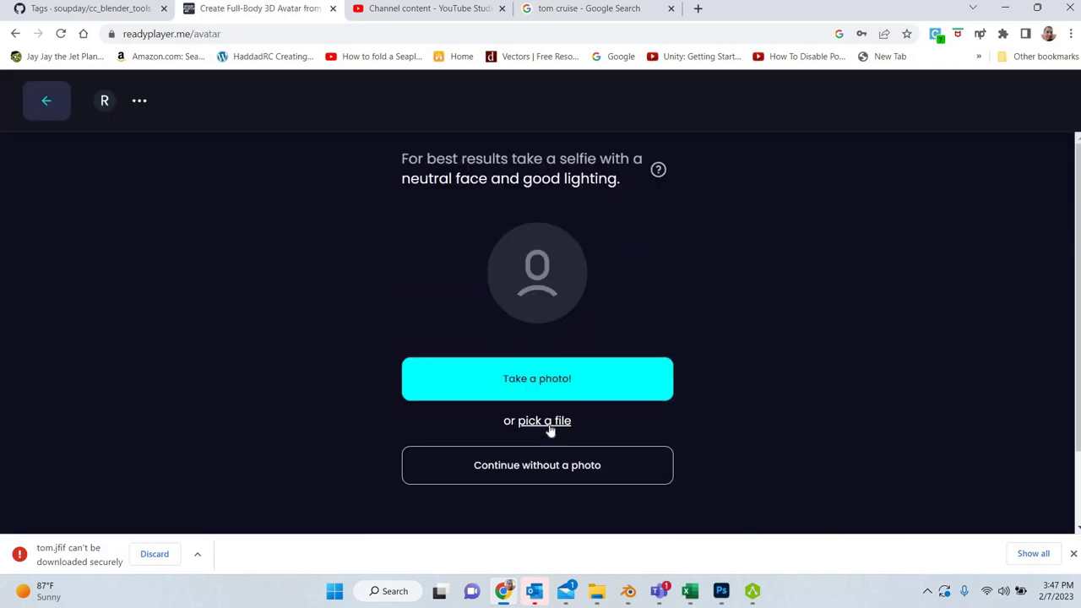
{"action": "left_click", "coordinate": [549, 427]}
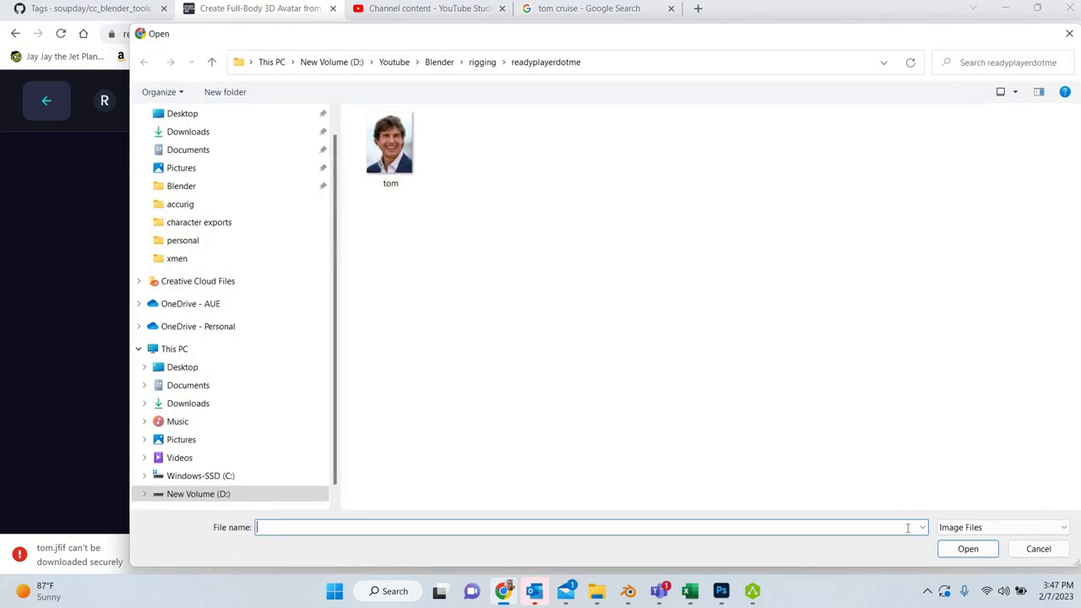
{"action": "left_click", "coordinate": [390, 145]}
{"action": "key", "text": "Return"}
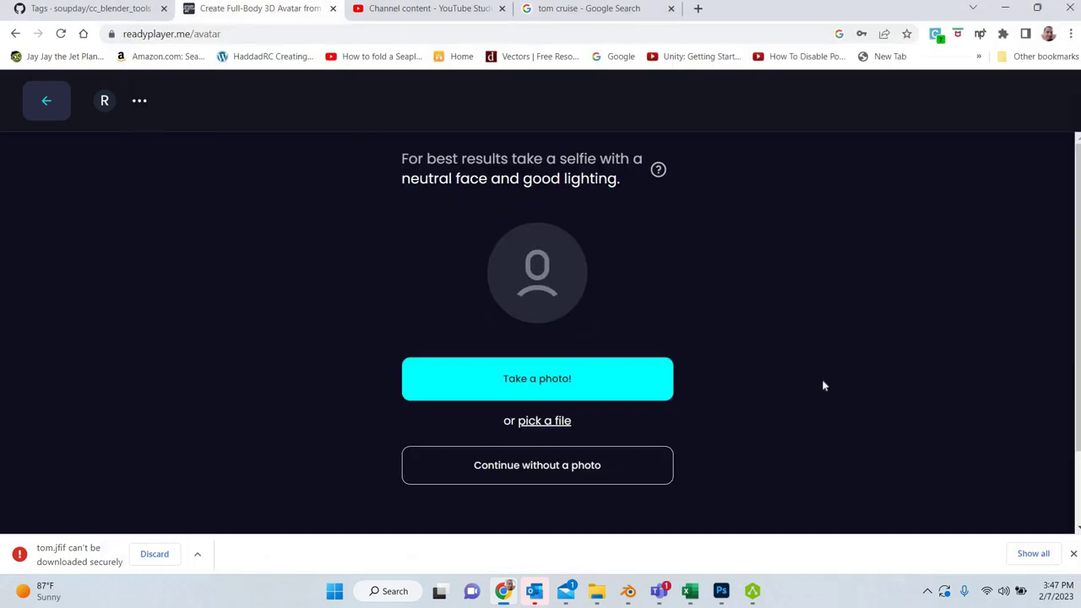
{"action": "left_click", "coordinate": [634, 493]}
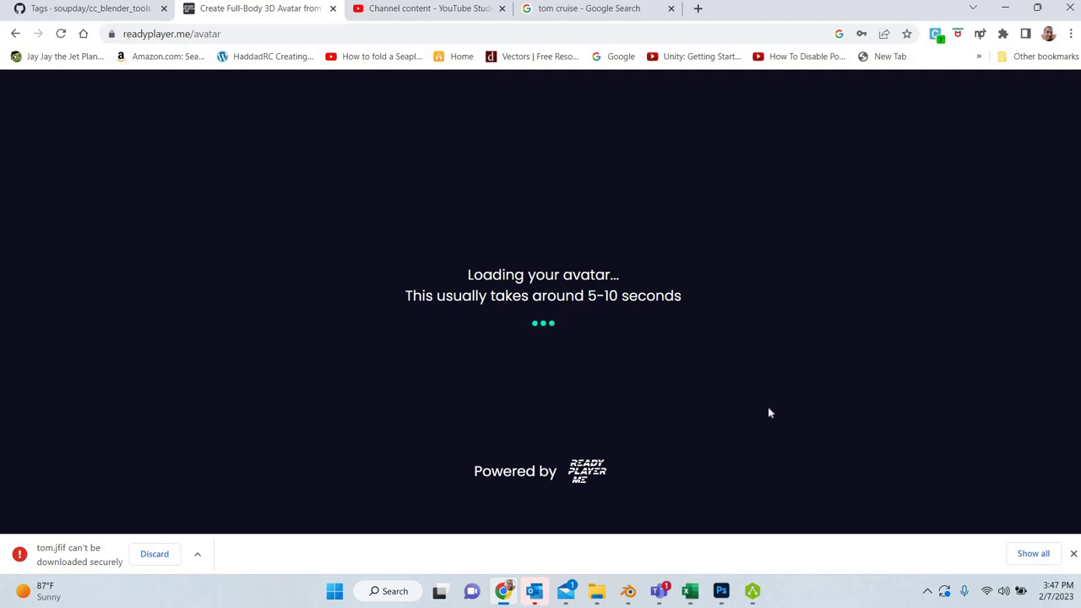
{"action": "left_click", "coordinate": [1074, 554]}
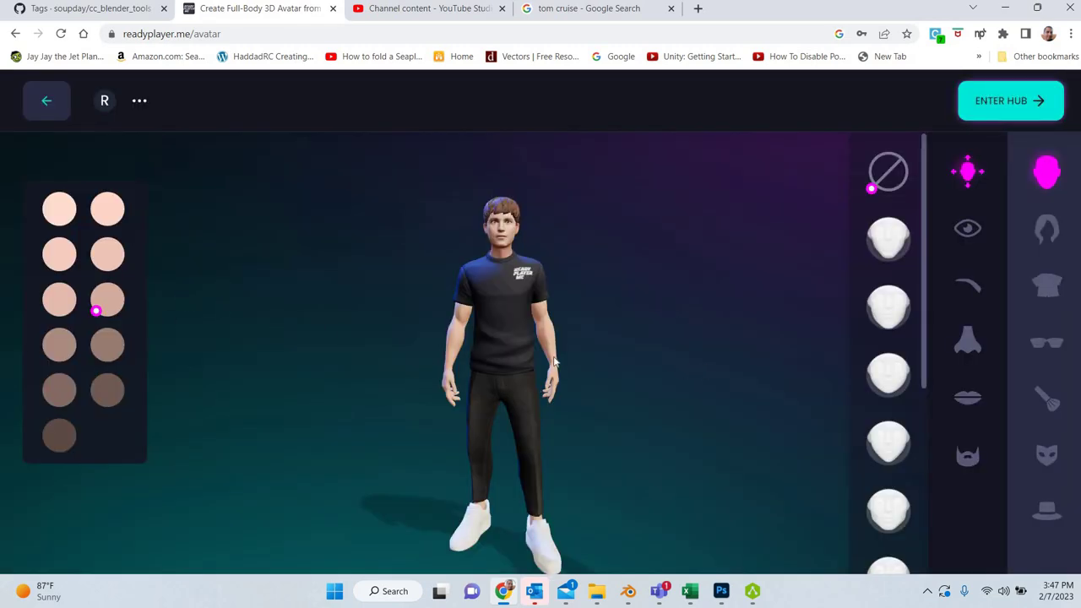
Step: Rotate the avatar preview and switch it to a lighter skin tone
{"action": "scroll", "coordinate": [541, 359], "scroll_direction": "up", "scroll_amount": 3}
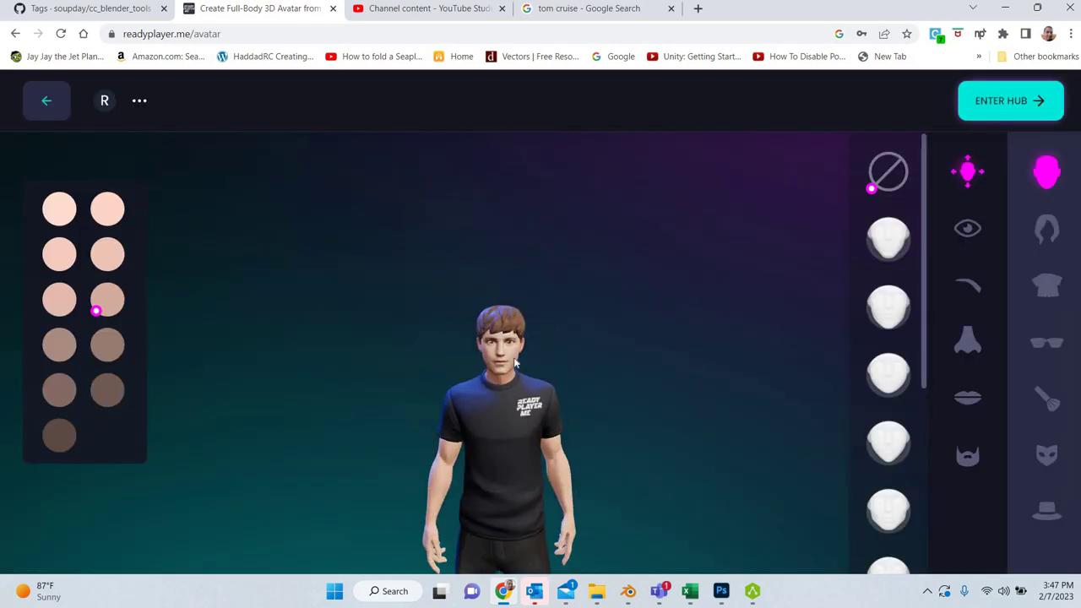
{"action": "scroll", "coordinate": [518, 358], "scroll_direction": "down", "scroll_amount": 2}
{"action": "left_click_drag", "start_coordinate": [406, 357], "coordinate": [544, 355]}
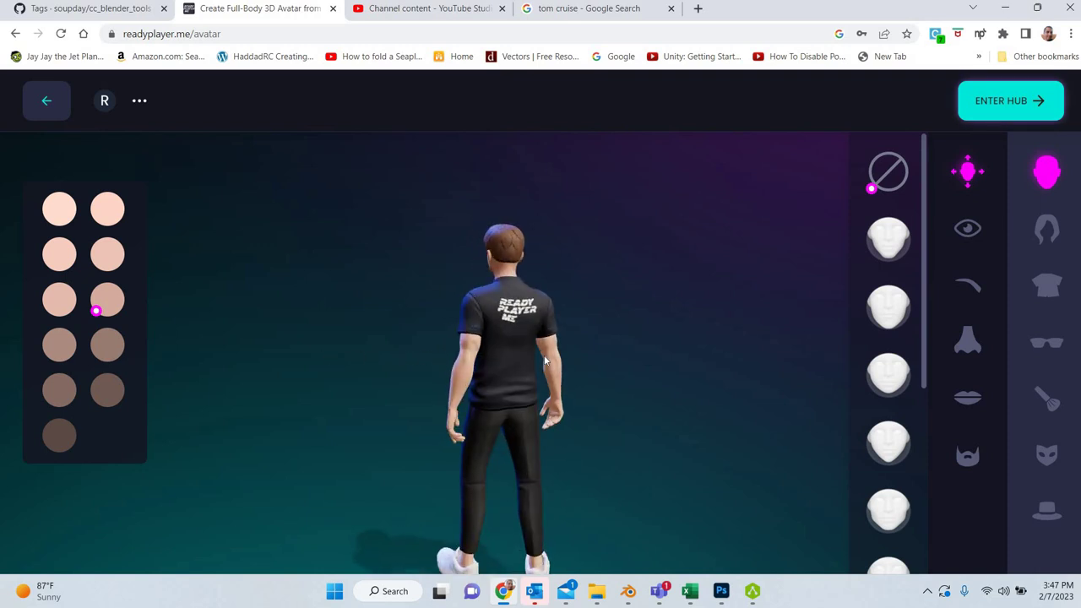
{"action": "scroll", "coordinate": [543, 362], "scroll_direction": "up", "scroll_amount": 2}
{"action": "scroll", "coordinate": [545, 361], "scroll_direction": "down", "scroll_amount": 2}
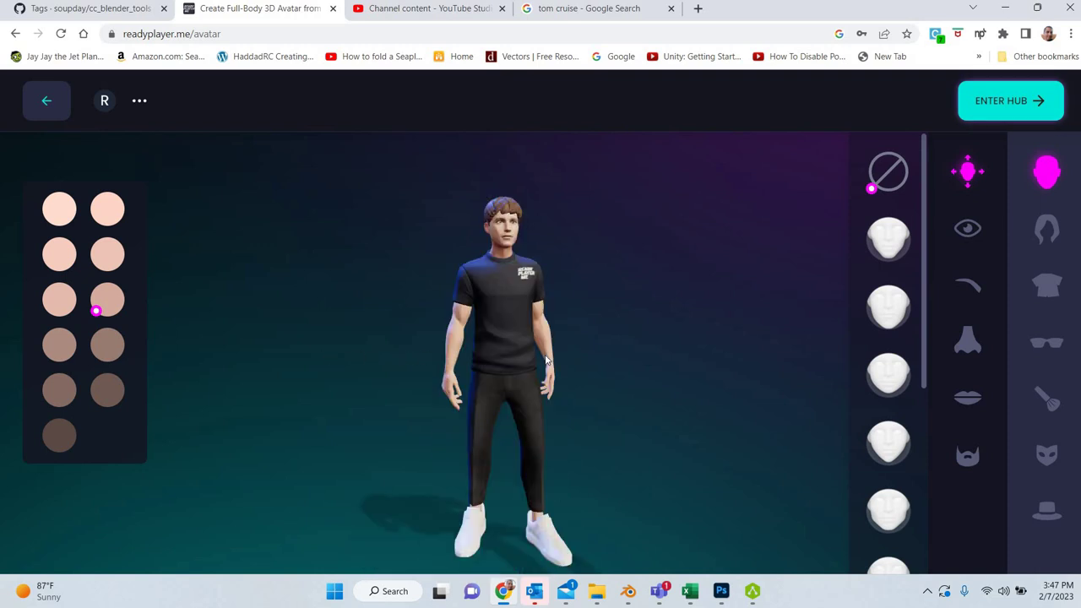
{"action": "scroll", "coordinate": [547, 361], "scroll_direction": "up", "scroll_amount": 2}
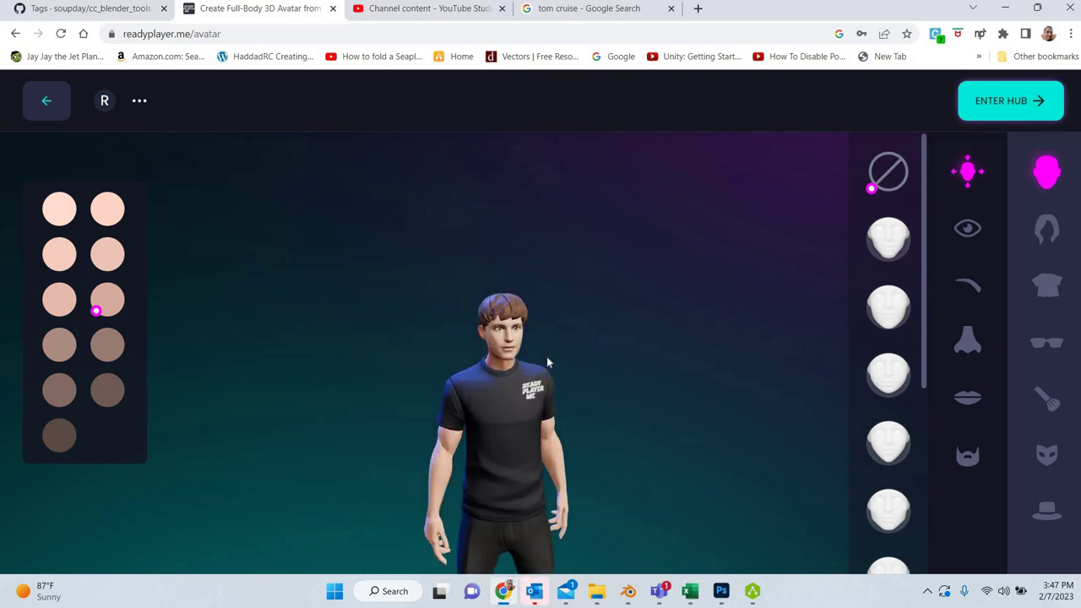
{"action": "left_click", "coordinate": [108, 261]}
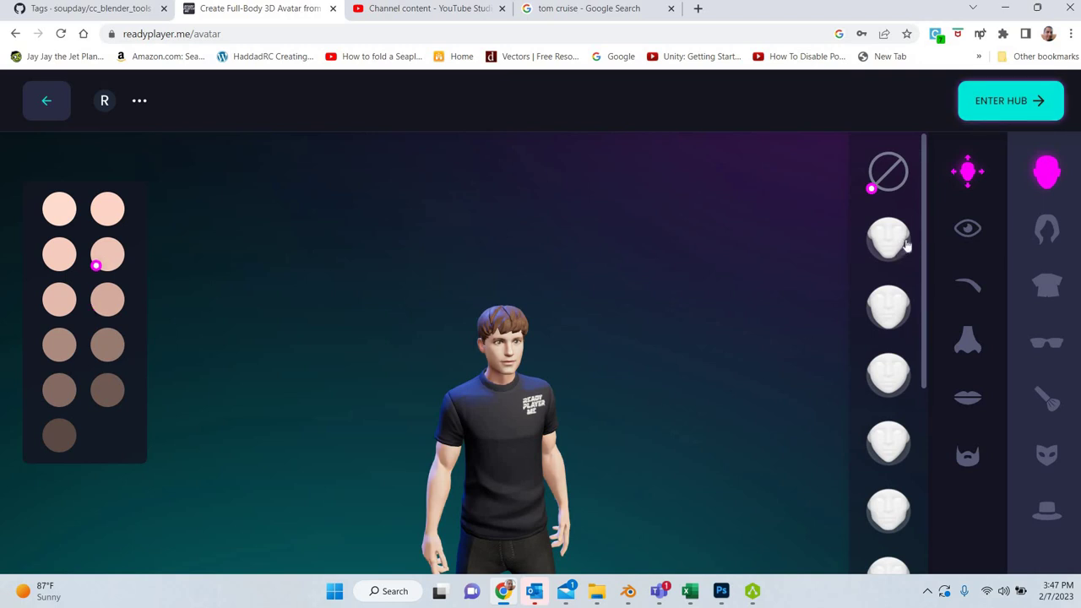
Step: Try several face shapes and settle on the last one in the list
{"action": "left_click", "coordinate": [894, 324]}
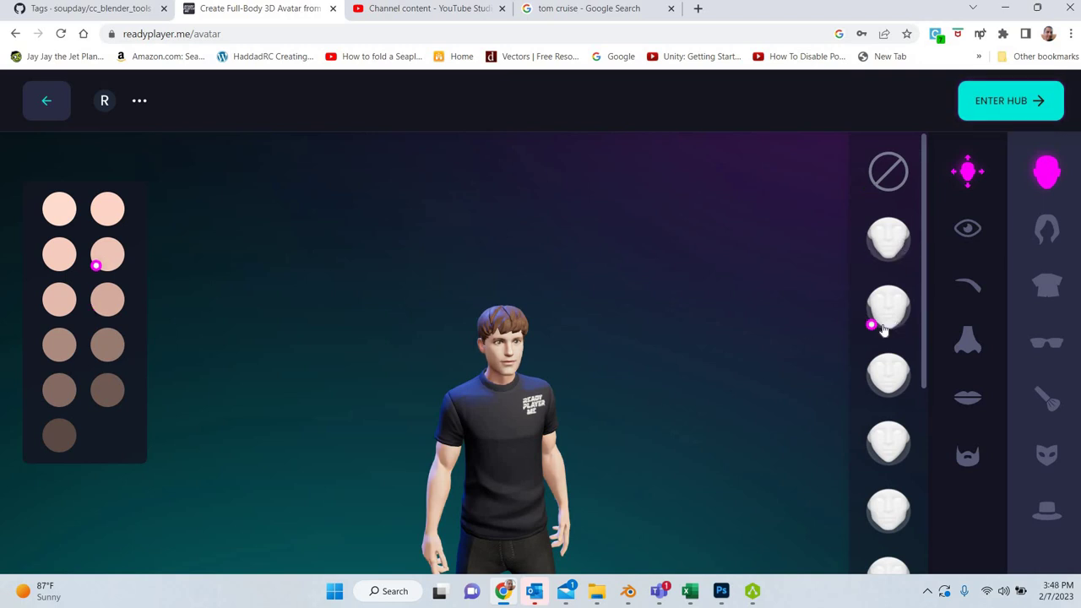
{"action": "left_click", "coordinate": [898, 393]}
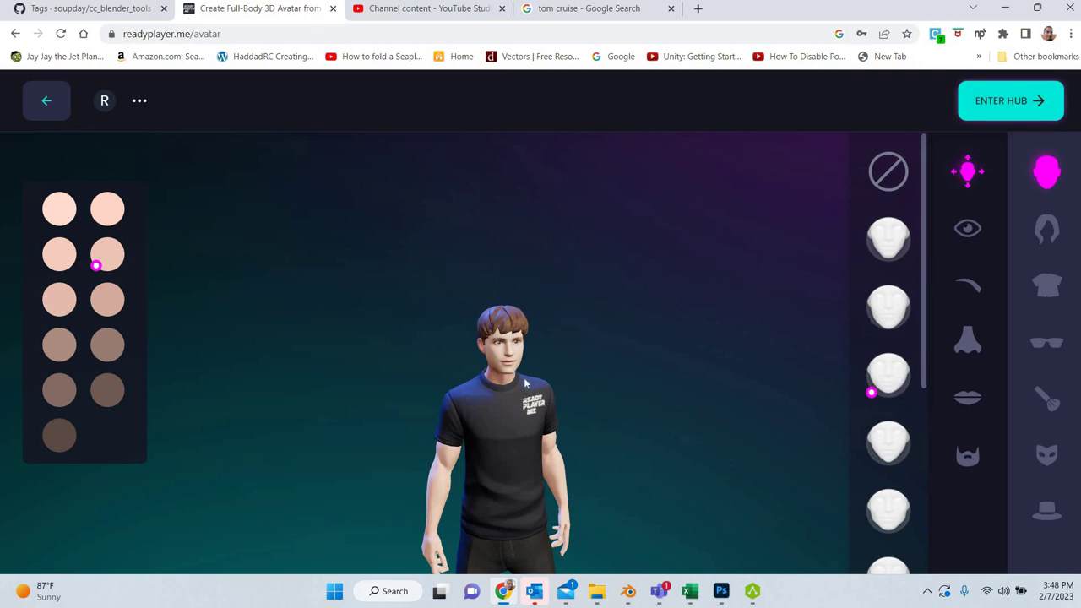
{"action": "left_click", "coordinate": [890, 315]}
{"action": "left_click", "coordinate": [895, 242]}
{"action": "scroll", "coordinate": [660, 428], "scroll_direction": "down", "scroll_amount": 3}
{"action": "scroll", "coordinate": [885, 479], "scroll_direction": "down", "scroll_amount": 4}
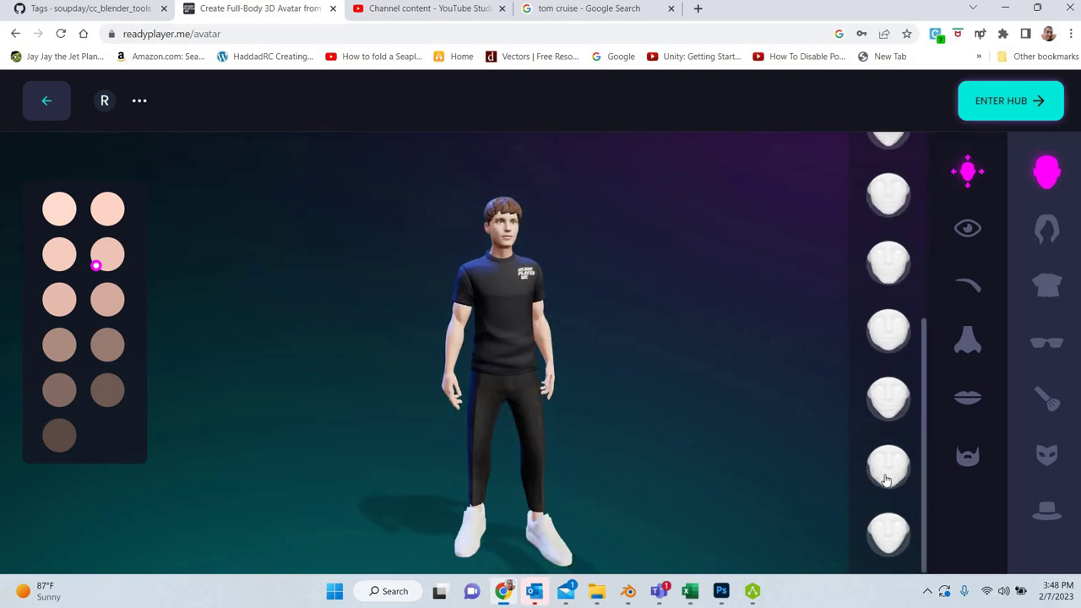
{"action": "left_click", "coordinate": [886, 473]}
{"action": "left_click", "coordinate": [888, 532]}
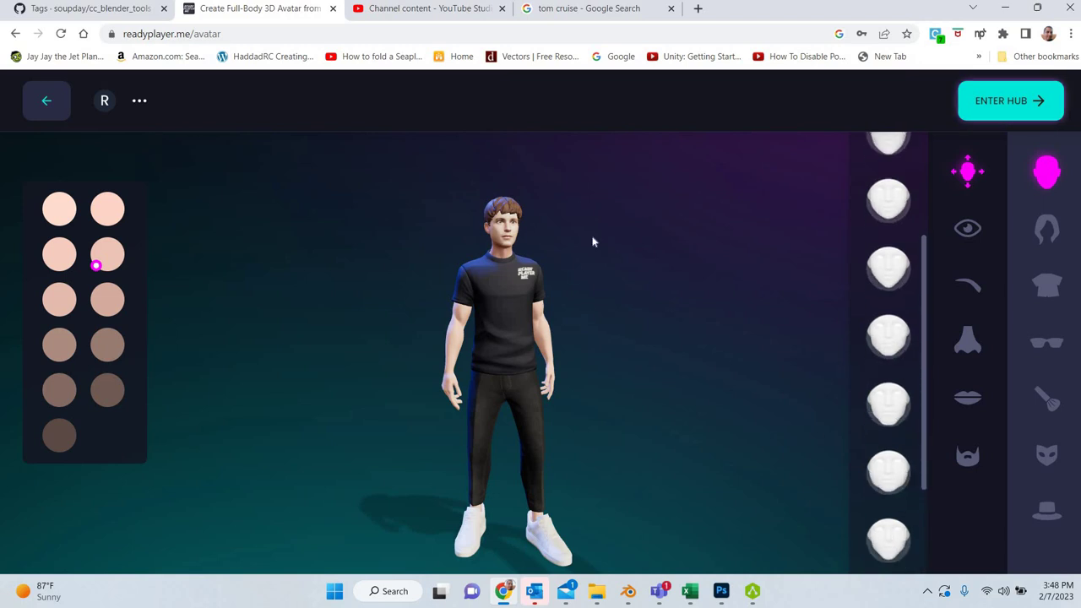
{"action": "scroll", "coordinate": [558, 384], "scroll_direction": "up", "scroll_amount": 3}
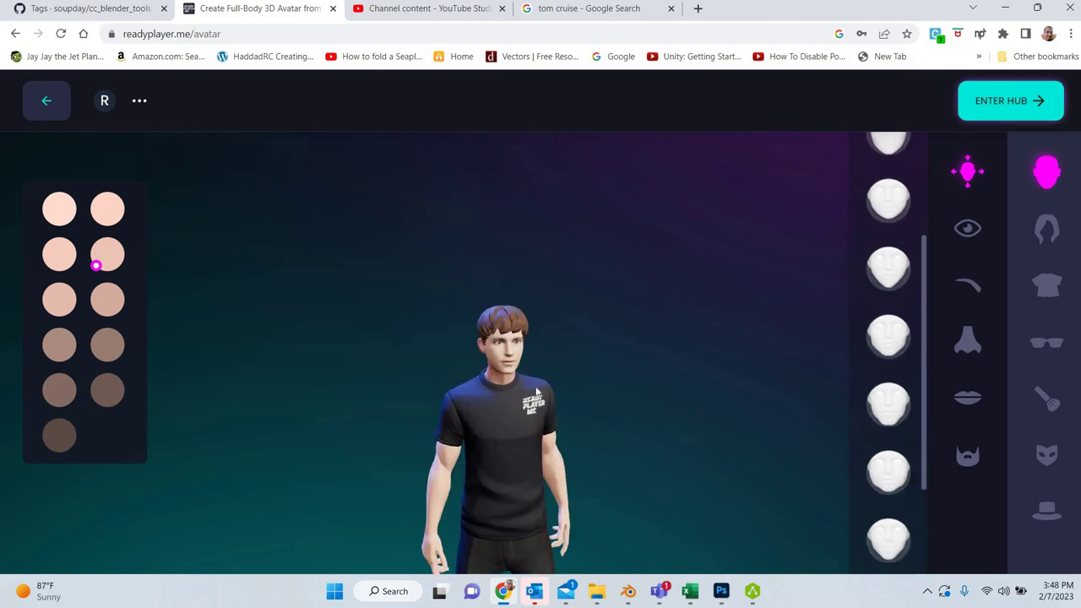
{"action": "scroll", "coordinate": [512, 397], "scroll_direction": "down", "scroll_amount": 3}
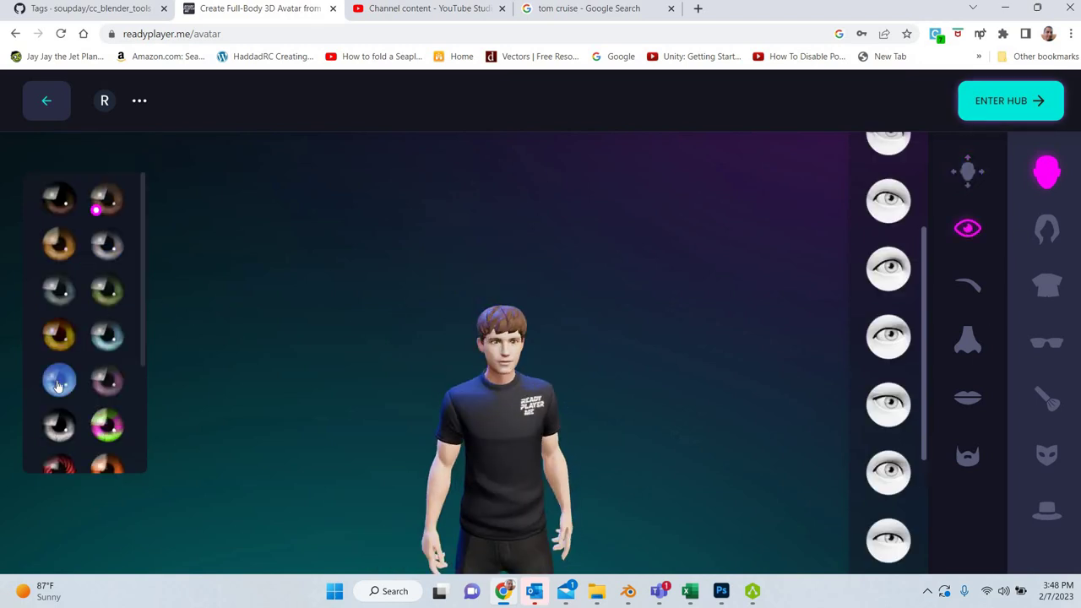
Step: Set the eye colour to green and change the eyebrow colour
{"action": "left_click", "coordinate": [58, 386]}
{"action": "left_click", "coordinate": [106, 291]}
{"action": "left_click", "coordinate": [969, 292]}
{"action": "left_click", "coordinate": [110, 341]}
{"action": "scroll", "coordinate": [110, 341], "scroll_direction": "down", "scroll_amount": 5}
{"action": "scroll", "coordinate": [113, 338], "scroll_direction": "down", "scroll_amount": 5}
{"action": "scroll", "coordinate": [113, 352], "scroll_direction": "down", "scroll_amount": 5}
{"action": "scroll", "coordinate": [115, 348], "scroll_direction": "up", "scroll_amount": 3}
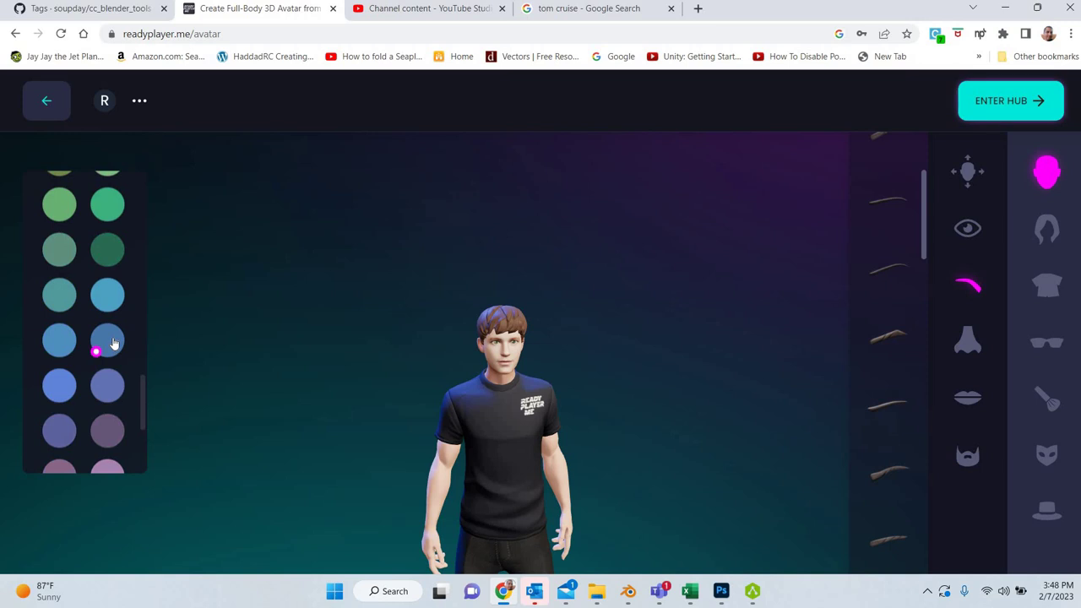
Step: Give the avatar the last nose shape in the list
{"action": "left_click", "coordinate": [965, 348]}
{"action": "left_click", "coordinate": [883, 412]}
{"action": "scroll", "coordinate": [882, 414], "scroll_direction": "down", "scroll_amount": 2}
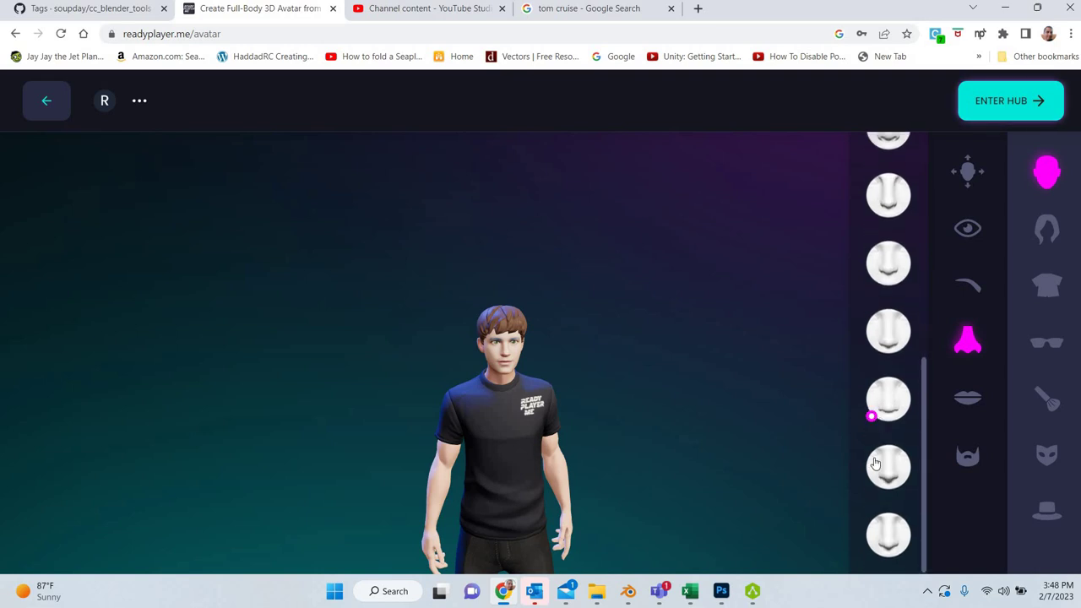
{"action": "left_click", "coordinate": [899, 536]}
{"action": "scroll", "coordinate": [883, 267], "scroll_direction": "up", "scroll_amount": 5}
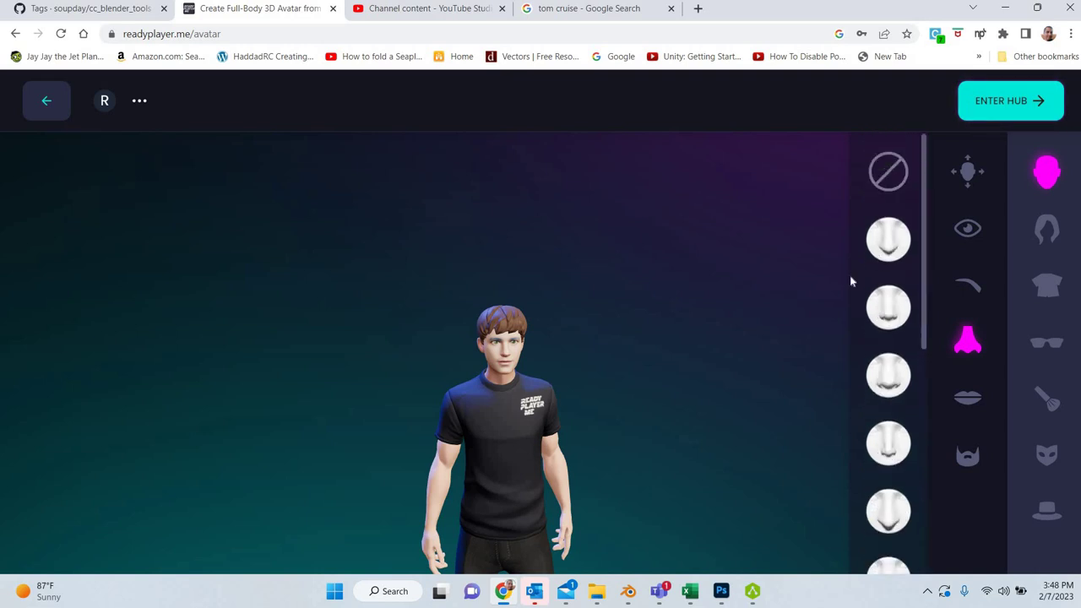
Step: Try several lip shapes and pick one further down the list
{"action": "left_click", "coordinate": [969, 397]}
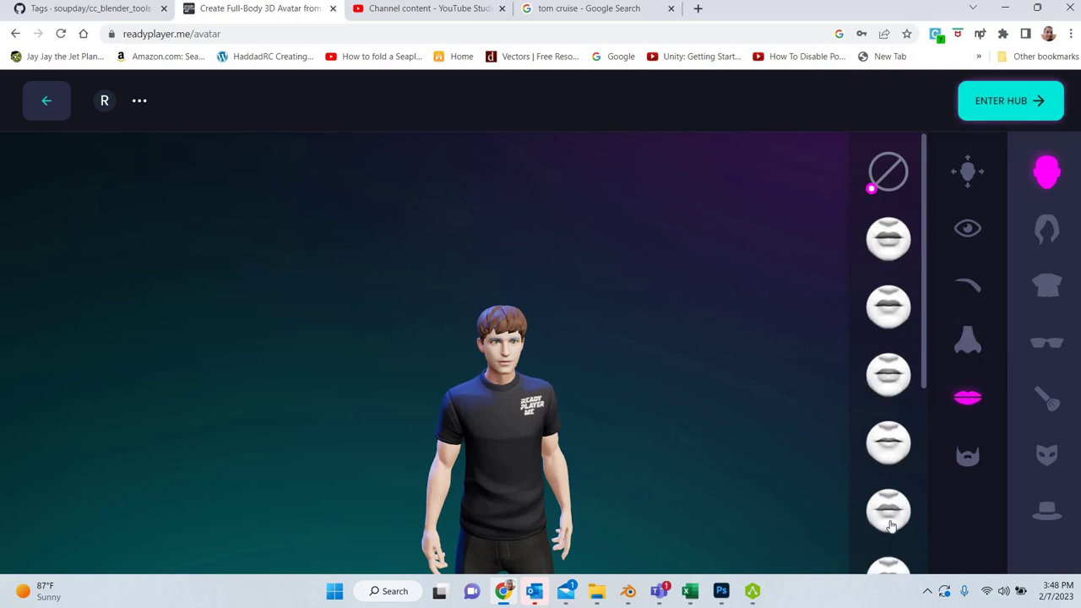
{"action": "left_click", "coordinate": [890, 525]}
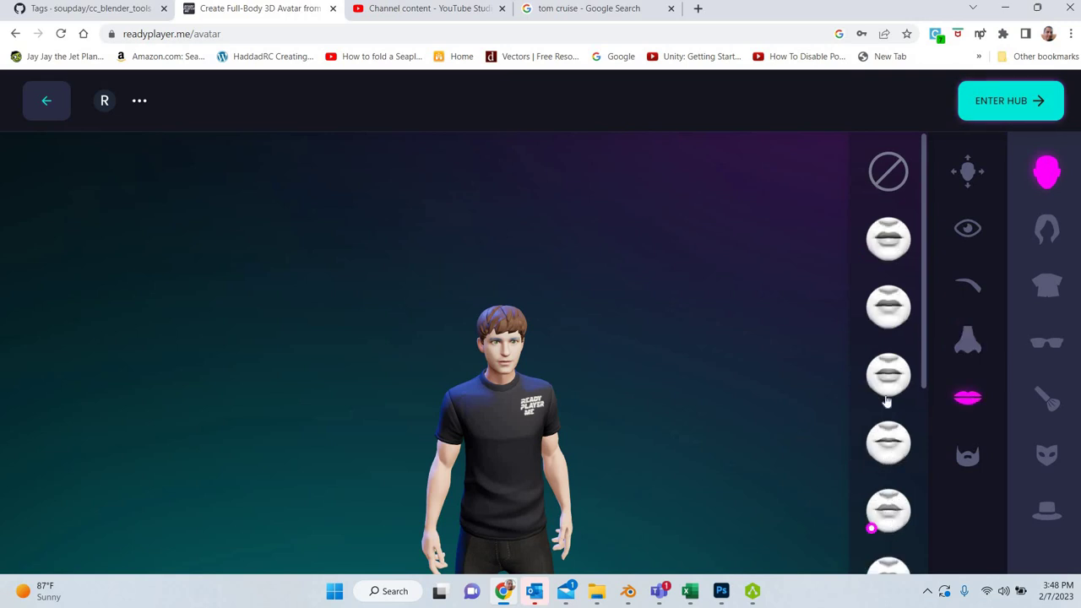
{"action": "left_click", "coordinate": [887, 314]}
{"action": "scroll", "coordinate": [882, 483], "scroll_direction": "down", "scroll_amount": 4}
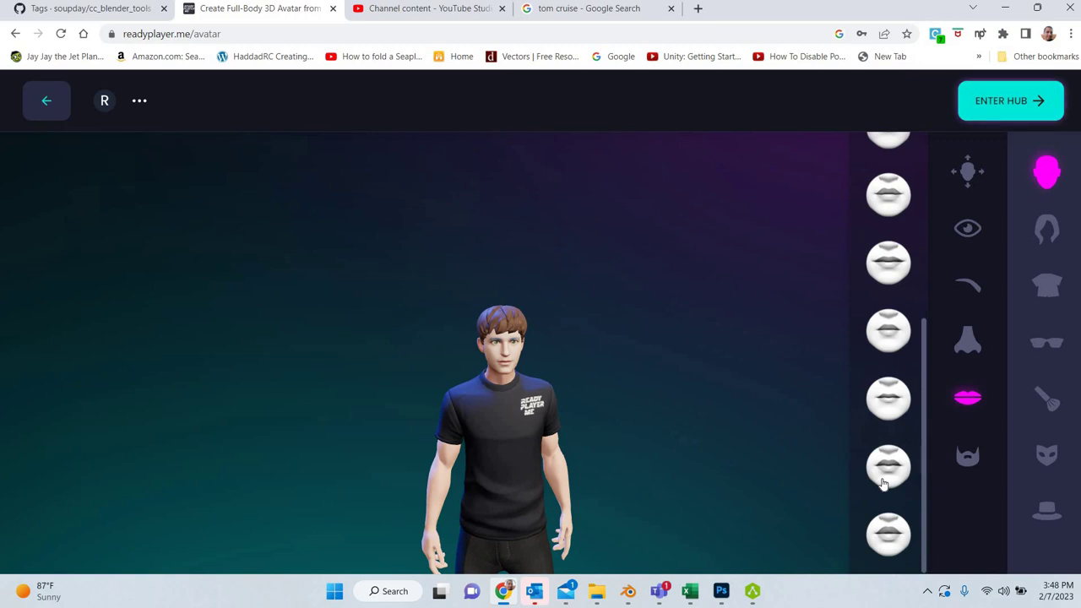
{"action": "left_click", "coordinate": [883, 483]}
Step: Colour the facial hair orange and turn the avatar to check it
{"action": "left_click", "coordinate": [970, 459]}
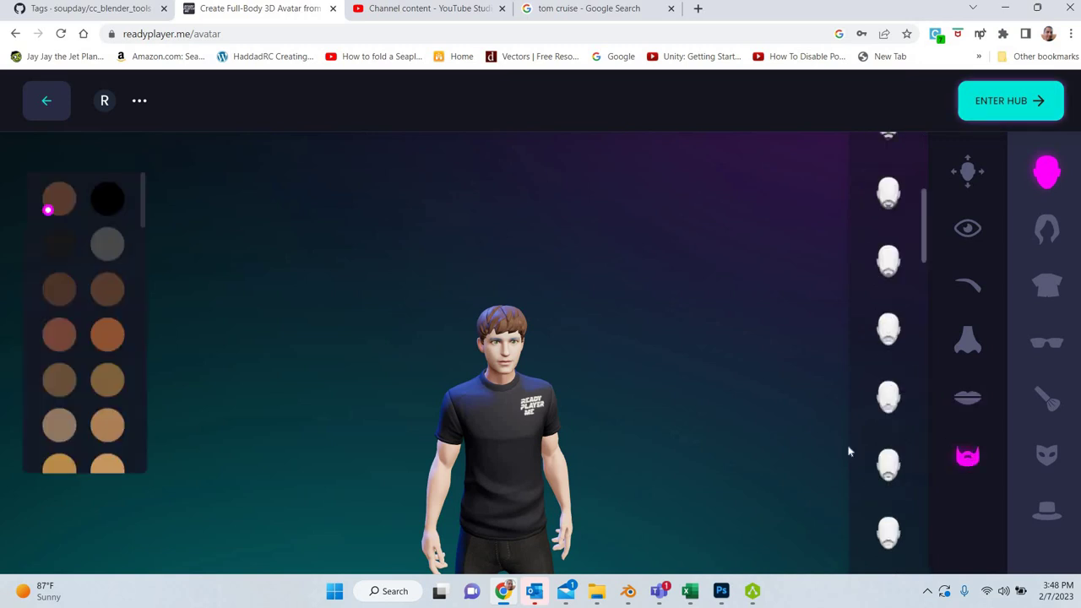
{"action": "left_click", "coordinate": [93, 340]}
{"action": "scroll", "coordinate": [114, 405], "scroll_direction": "down", "scroll_amount": 5}
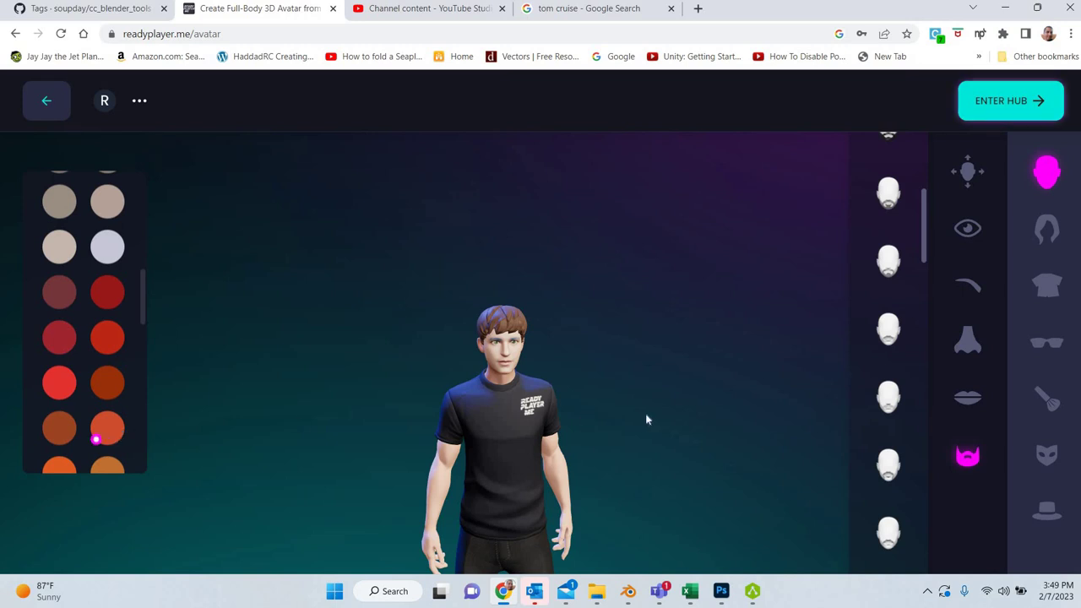
{"action": "left_click_drag", "start_coordinate": [475, 436], "coordinate": [572, 437]}
{"action": "scroll", "coordinate": [572, 436], "scroll_direction": "down", "scroll_amount": 3}
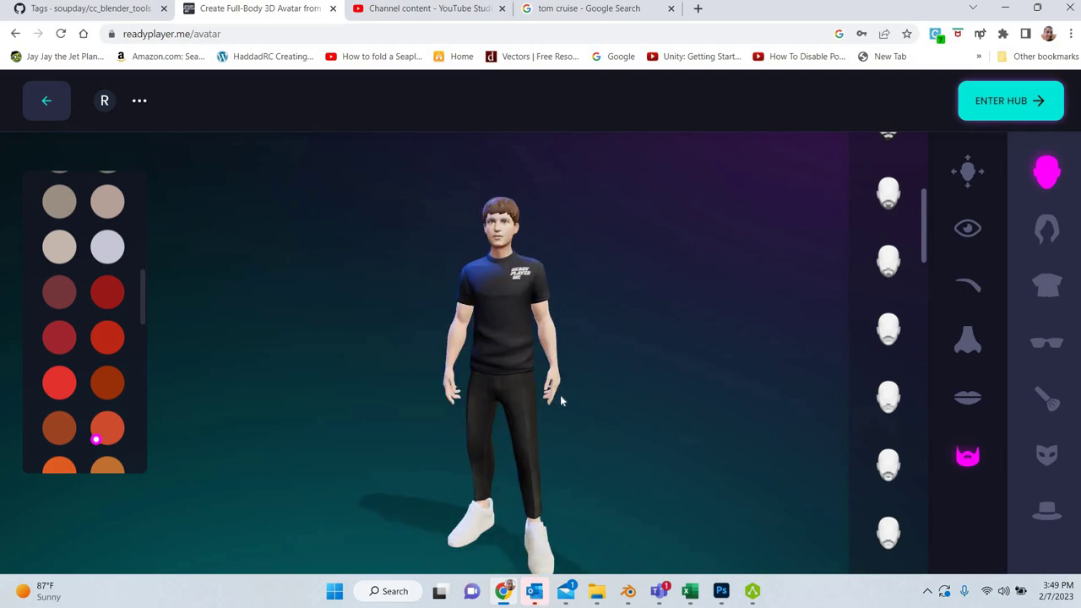
{"action": "scroll", "coordinate": [574, 399], "scroll_direction": "up", "scroll_amount": 2}
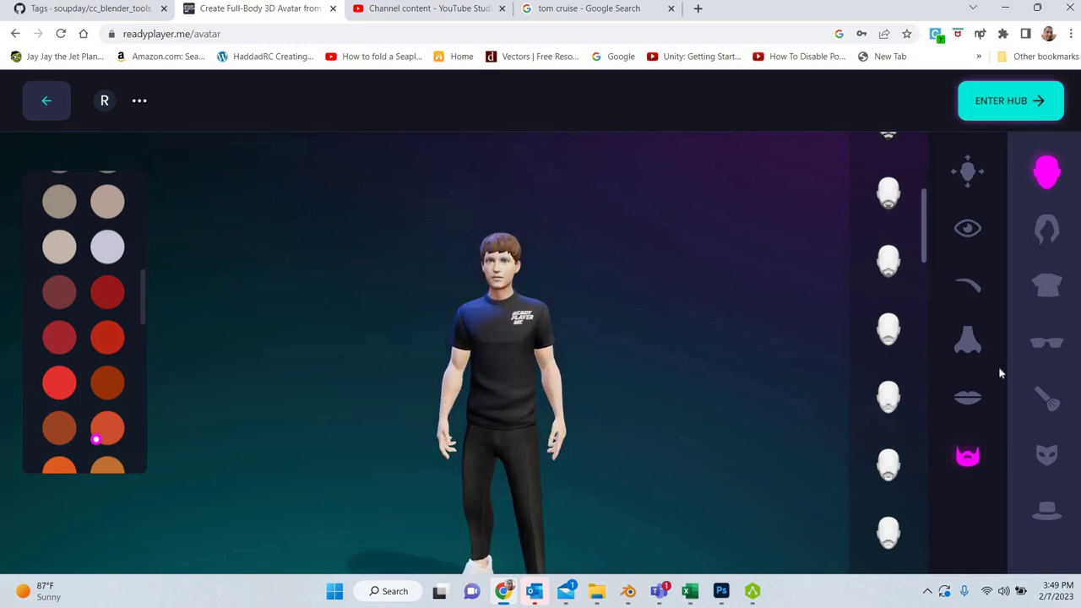
Step: Give the avatar a spiky hairstyle coloured blue-violet
{"action": "left_click", "coordinate": [1047, 232]}
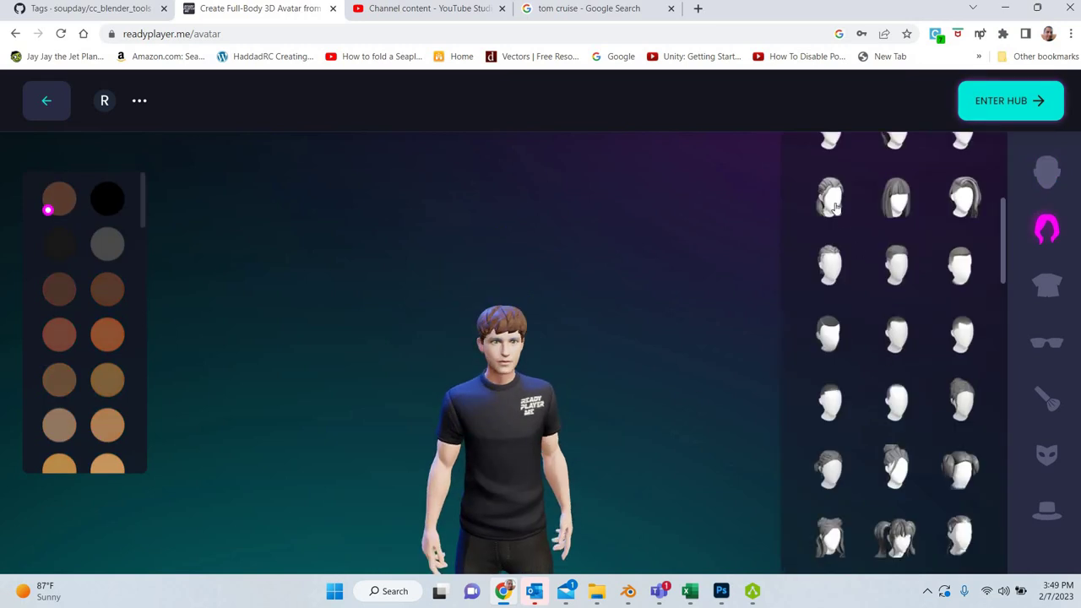
{"action": "left_click", "coordinate": [839, 355]}
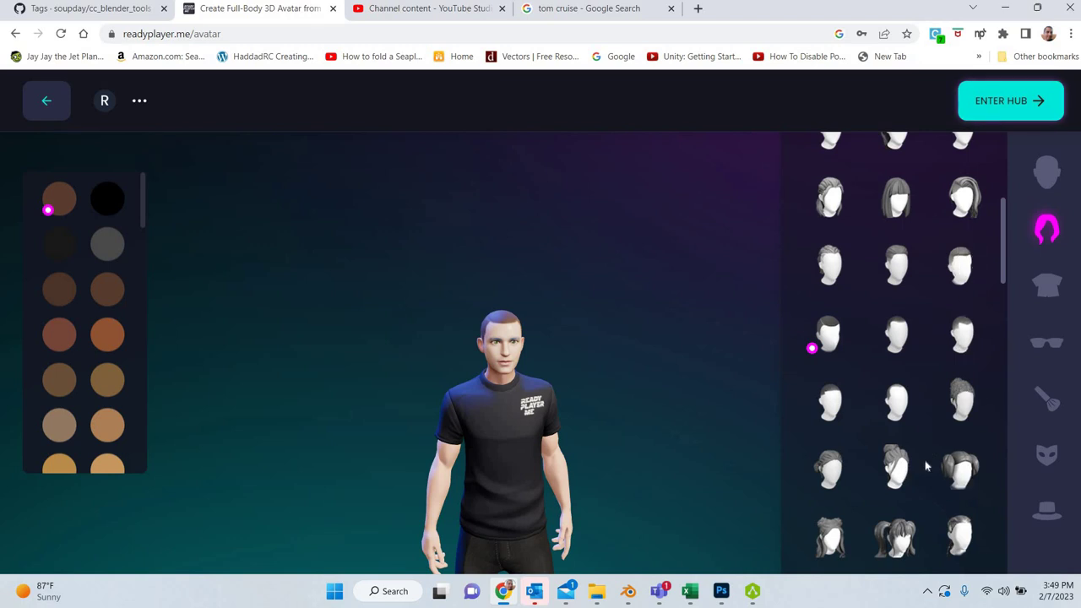
{"action": "scroll", "coordinate": [971, 254], "scroll_direction": "up", "scroll_amount": 3}
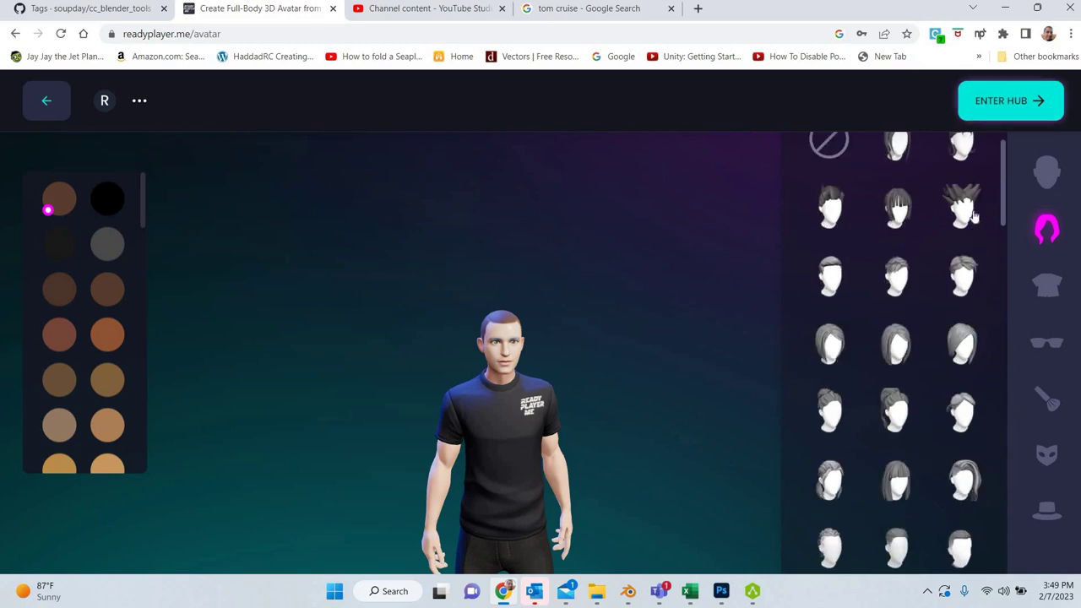
{"action": "left_click", "coordinate": [973, 215]}
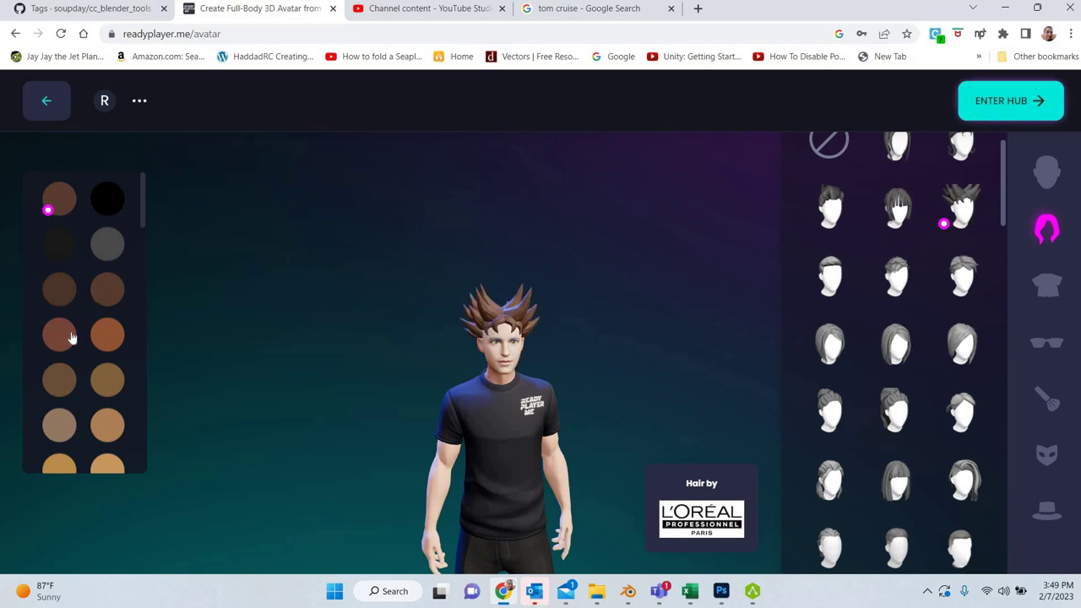
{"action": "scroll", "coordinate": [90, 372], "scroll_direction": "down", "scroll_amount": 3}
{"action": "scroll", "coordinate": [93, 384], "scroll_direction": "down", "scroll_amount": 3}
{"action": "scroll", "coordinate": [102, 251], "scroll_direction": "down", "scroll_amount": 3}
{"action": "left_click", "coordinate": [108, 222]}
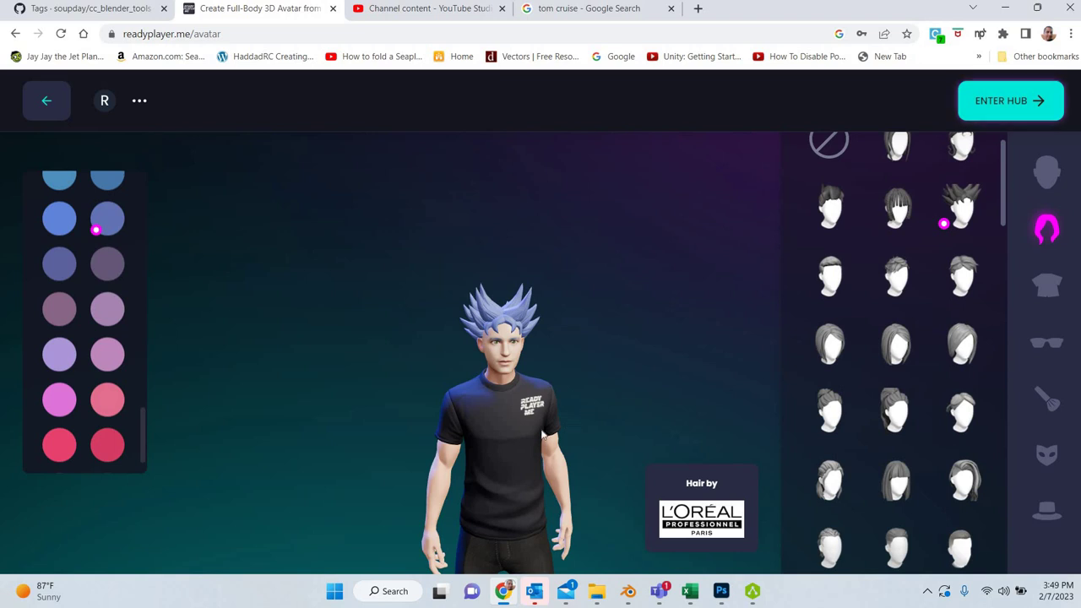
{"action": "left_click", "coordinate": [1047, 285]}
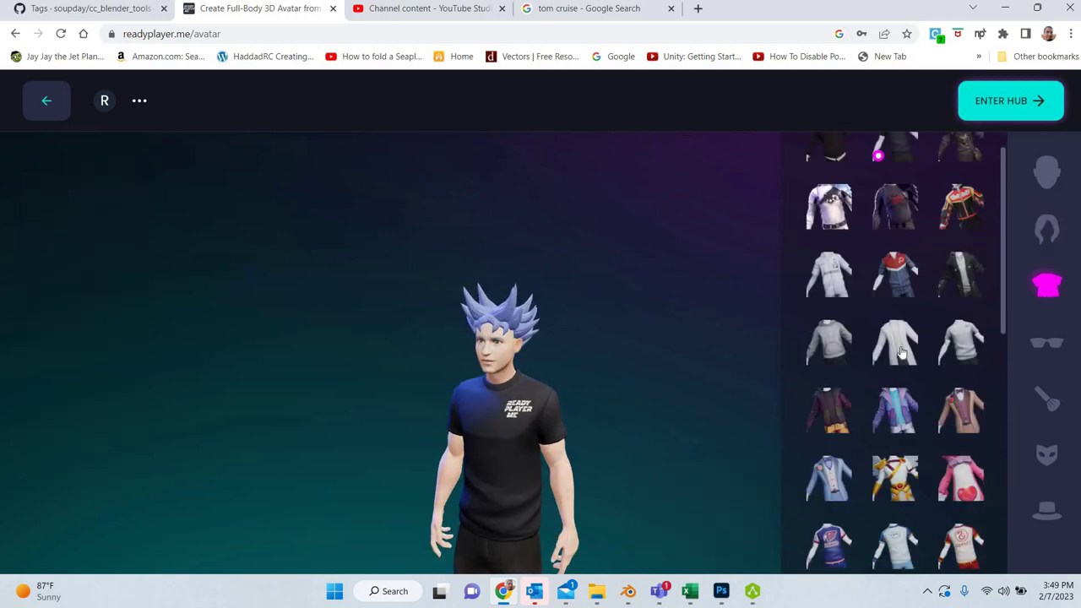
Step: Dress the avatar in the purple jacket outfit with blue glasses
{"action": "left_click", "coordinate": [901, 353]}
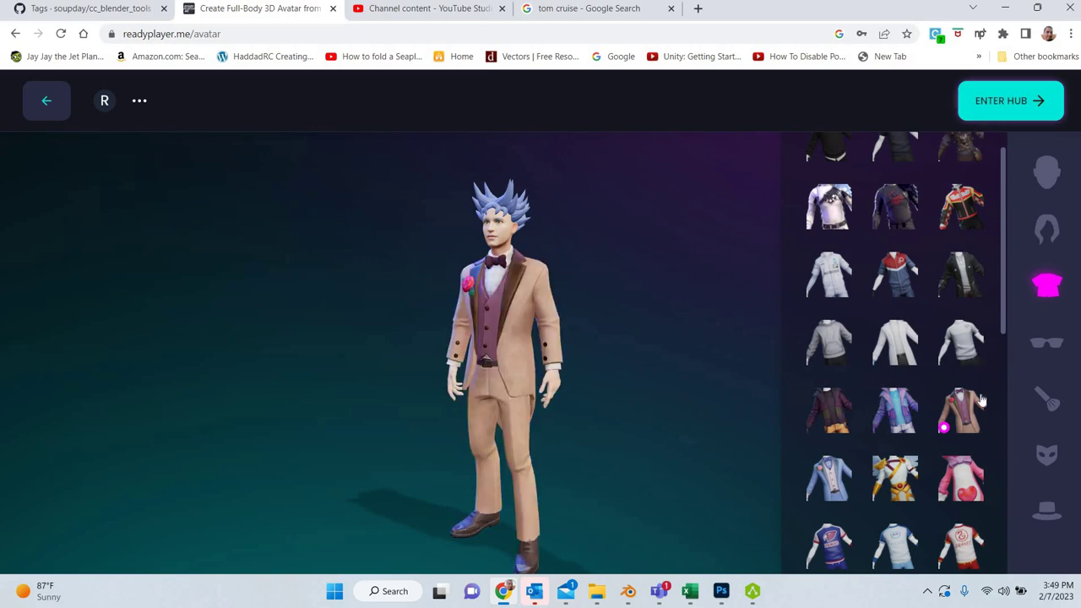
{"action": "left_click", "coordinate": [910, 427]}
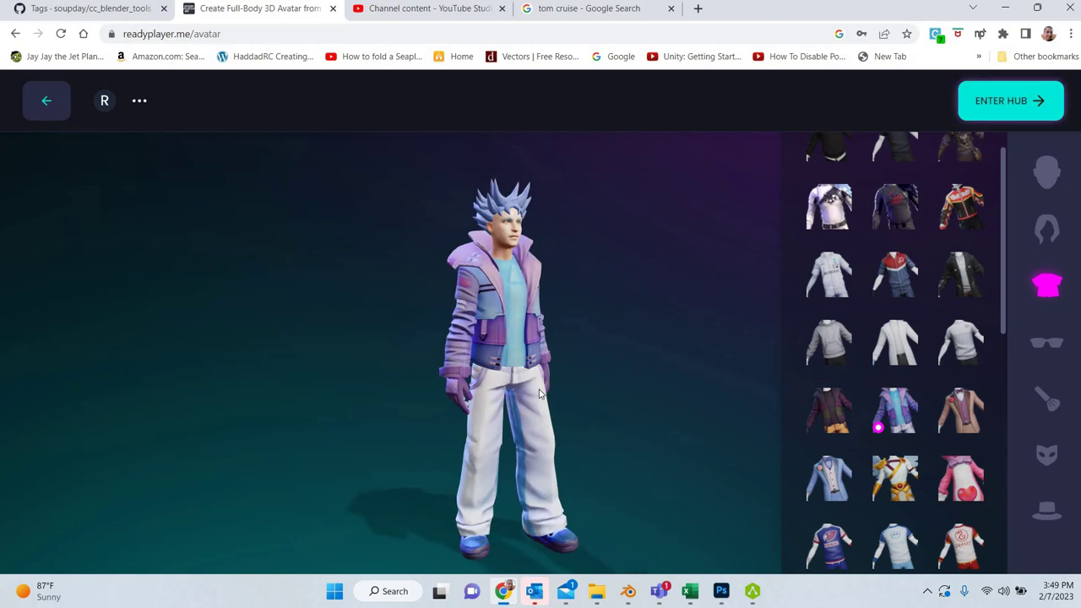
{"action": "left_click", "coordinate": [1046, 342]}
{"action": "left_click", "coordinate": [824, 277]}
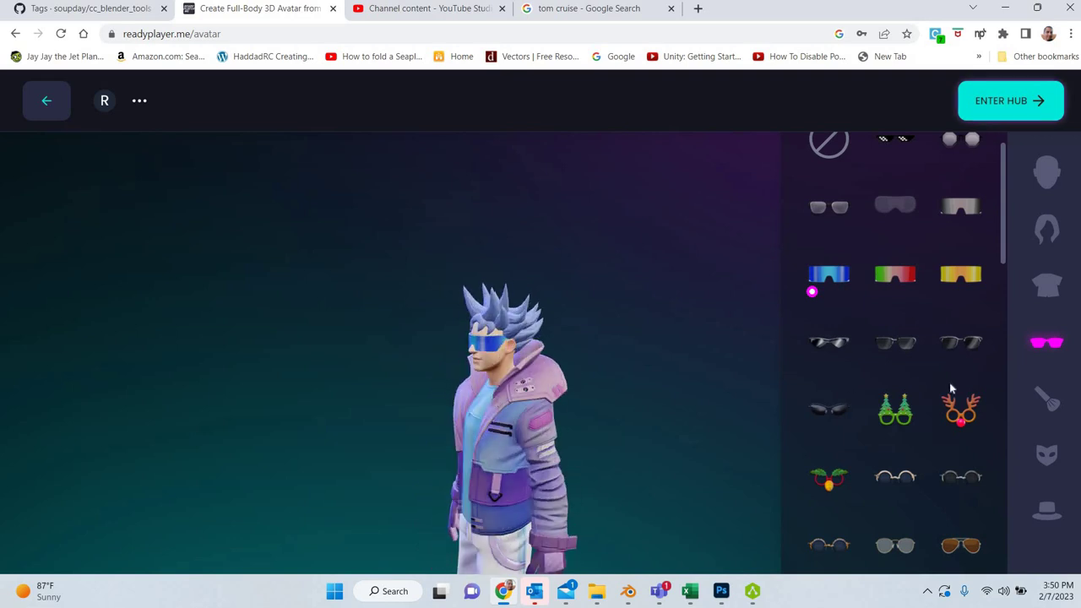
{"action": "scroll", "coordinate": [946, 384], "scroll_direction": "down", "scroll_amount": 5}
{"action": "scroll", "coordinate": [942, 384], "scroll_direction": "down", "scroll_amount": 3}
{"action": "scroll", "coordinate": [934, 385], "scroll_direction": "down", "scroll_amount": 2}
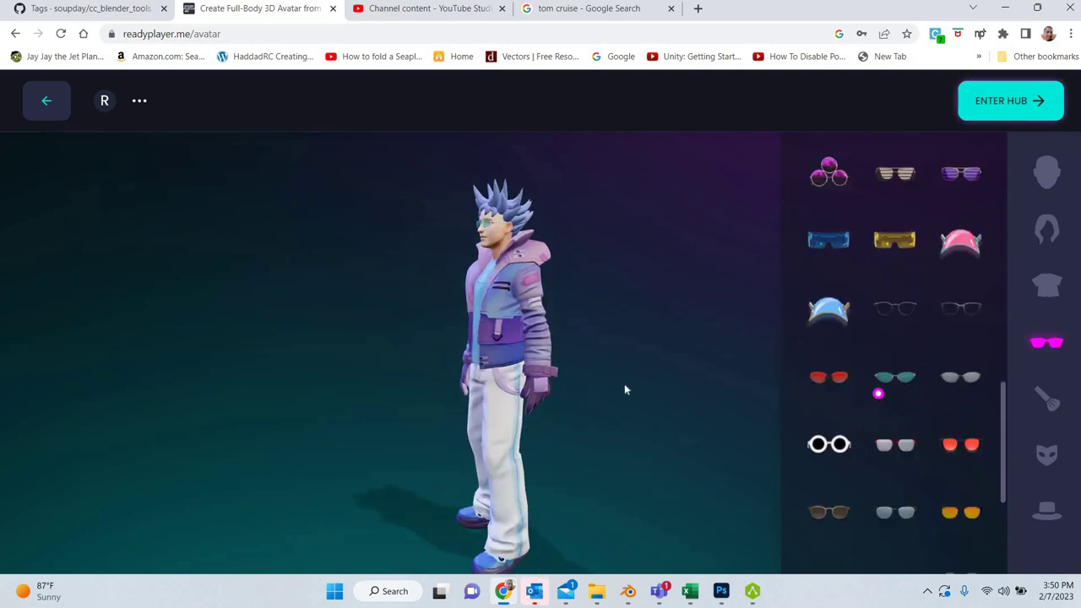
{"action": "scroll", "coordinate": [954, 473], "scroll_direction": "down", "scroll_amount": 3}
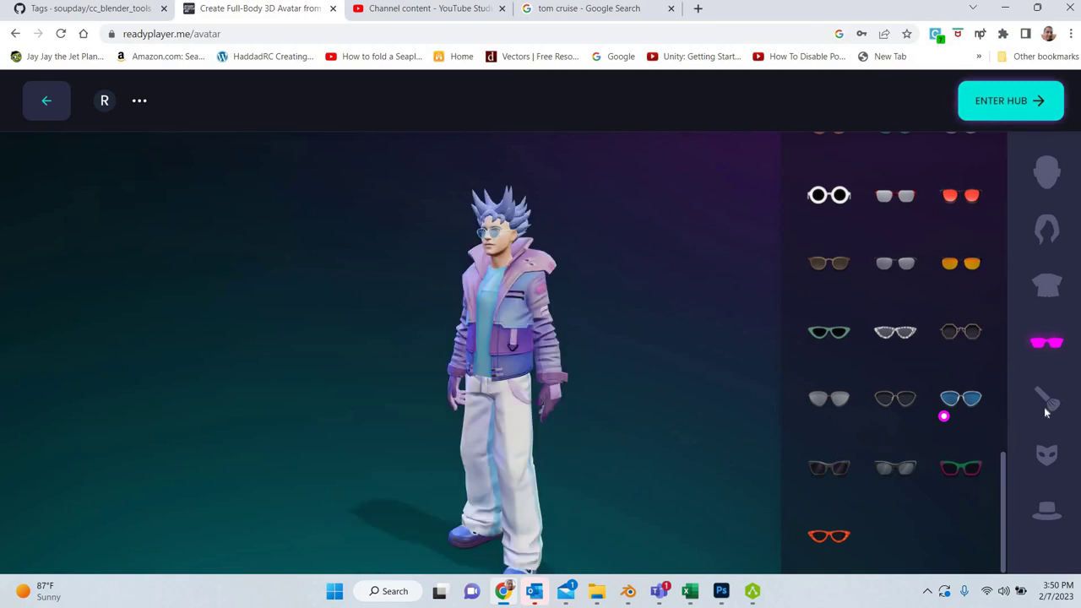
Step: Browse face paint, try the teal mask, then remove it
{"action": "left_click", "coordinate": [1045, 404]}
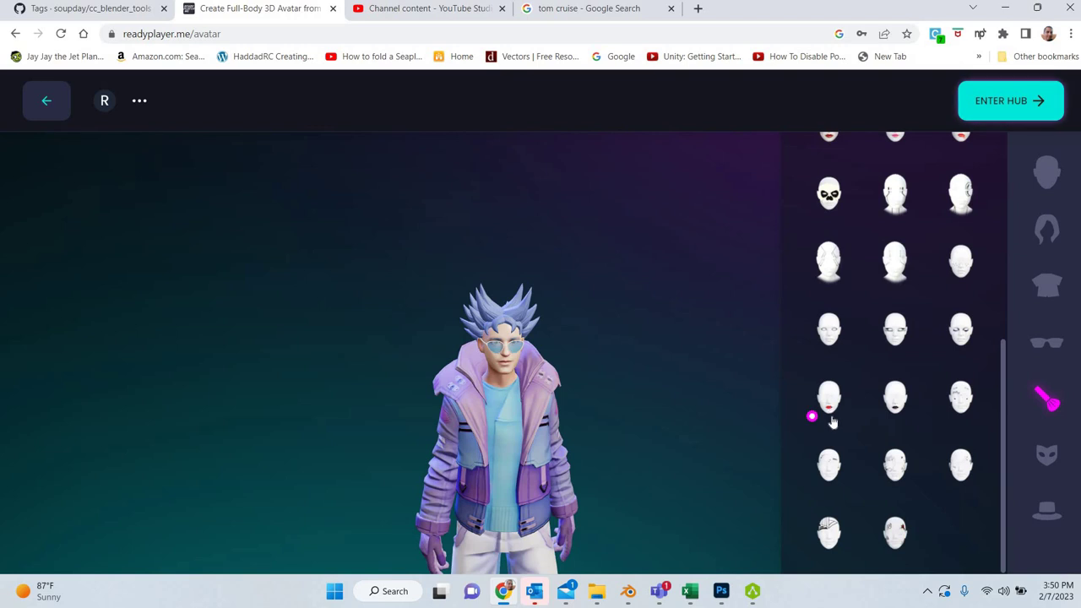
{"action": "scroll", "coordinate": [872, 338], "scroll_direction": "up", "scroll_amount": 2}
{"action": "scroll", "coordinate": [872, 347], "scroll_direction": "up", "scroll_amount": 2}
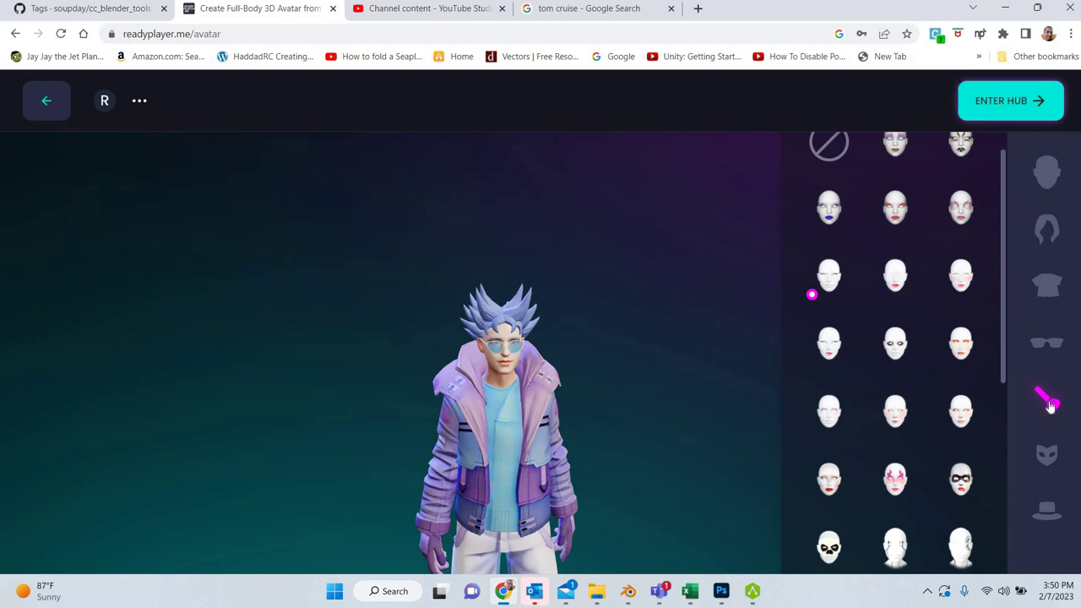
{"action": "left_click", "coordinate": [1048, 456]}
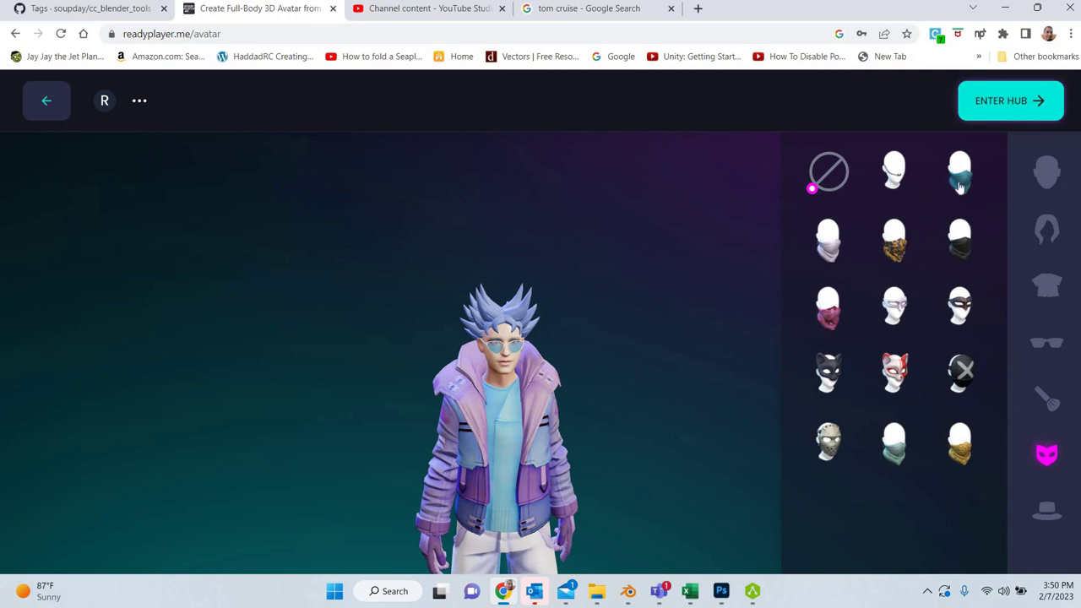
{"action": "left_click", "coordinate": [961, 187]}
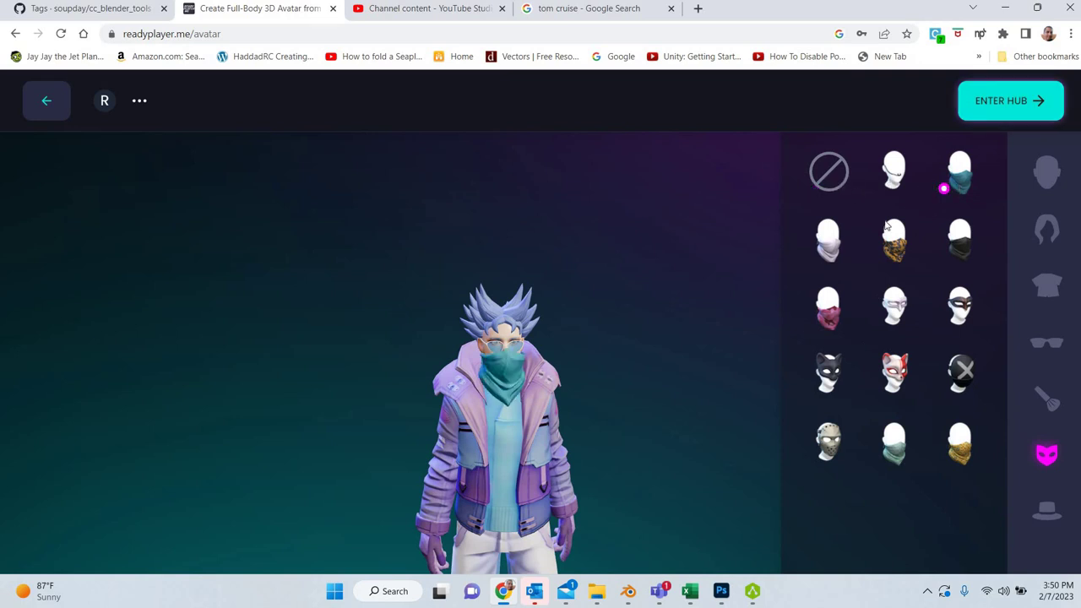
{"action": "left_click", "coordinate": [827, 172]}
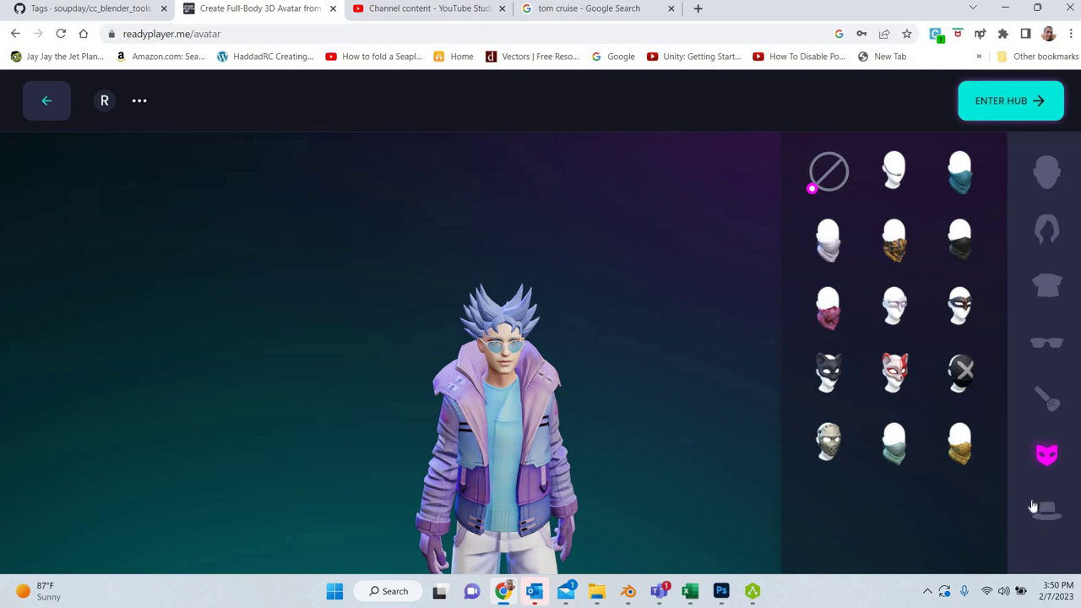
Step: Try the brown cap, remove it, and enter the hub to save the avatar
{"action": "left_click", "coordinate": [1034, 507]}
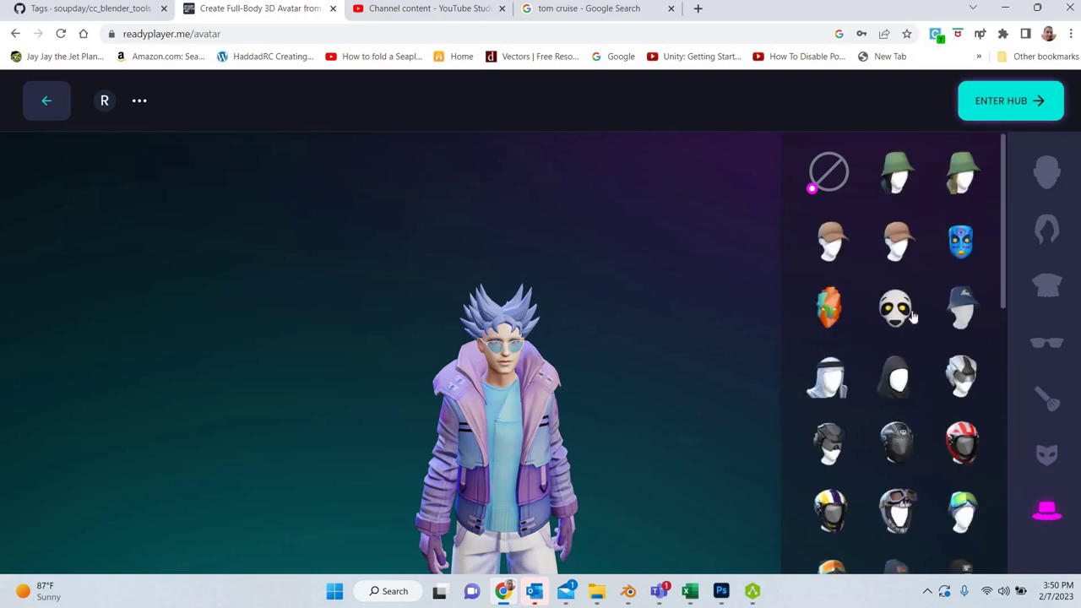
{"action": "left_click", "coordinate": [897, 243]}
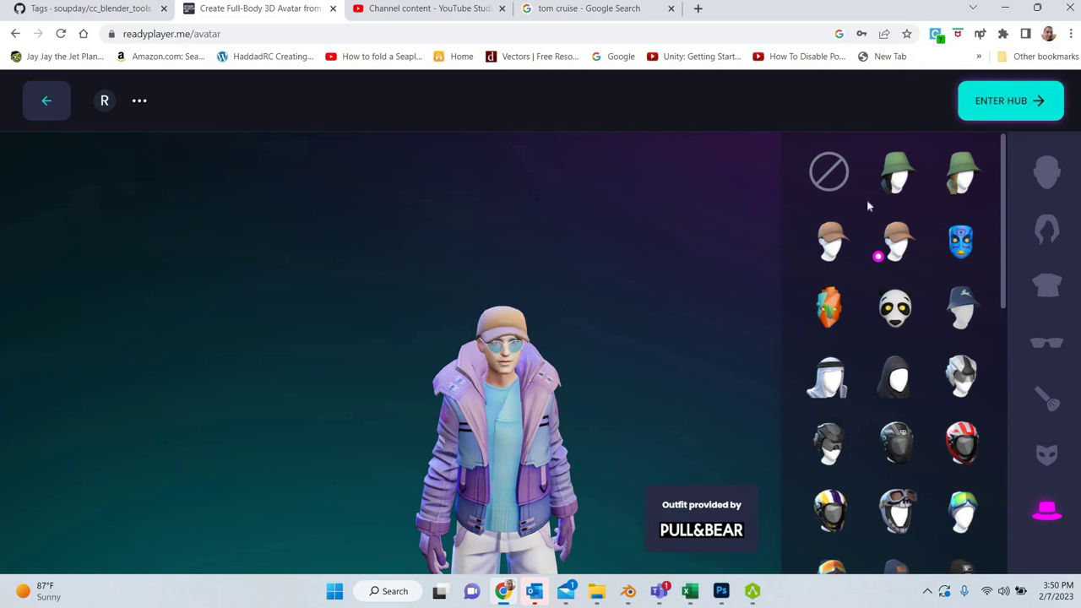
{"action": "left_click", "coordinate": [829, 172]}
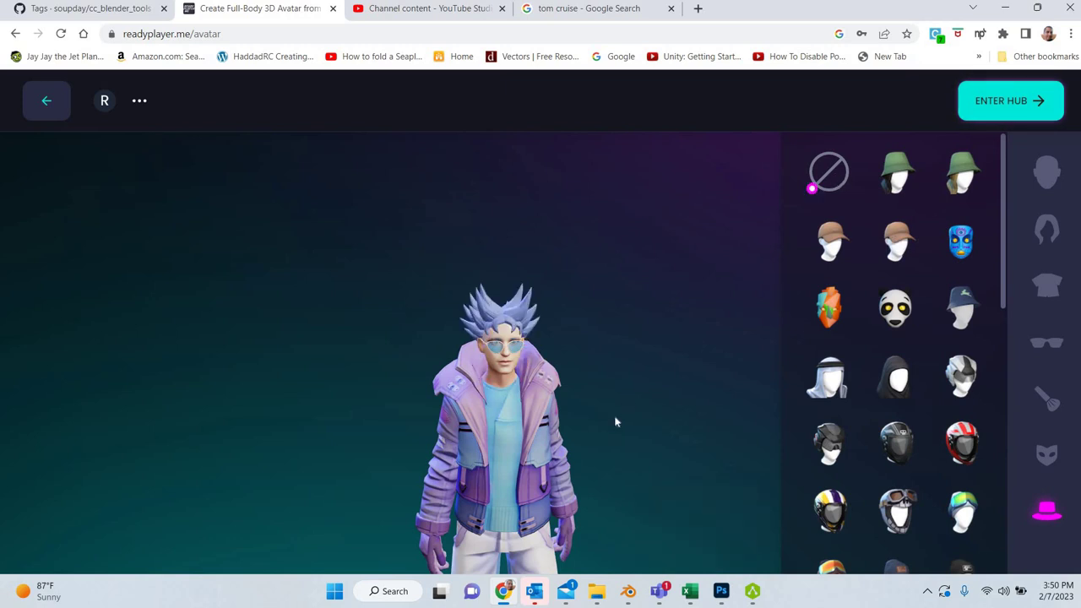
{"action": "scroll", "coordinate": [614, 422], "scroll_direction": "down", "scroll_amount": 3}
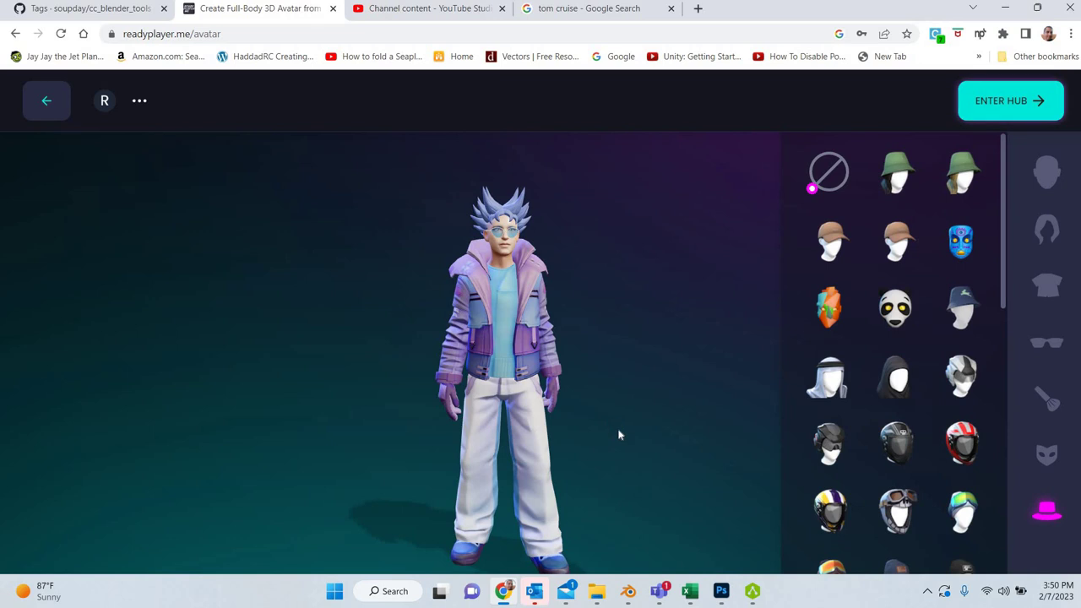
{"action": "scroll", "coordinate": [862, 447], "scroll_direction": "down", "scroll_amount": 5}
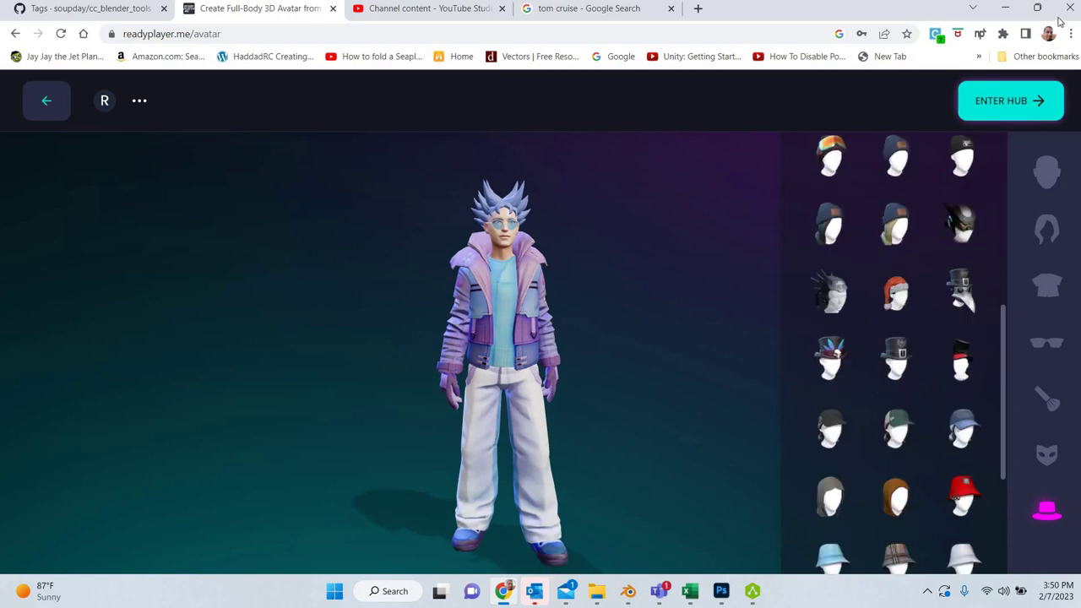
{"action": "left_click", "coordinate": [1004, 101]}
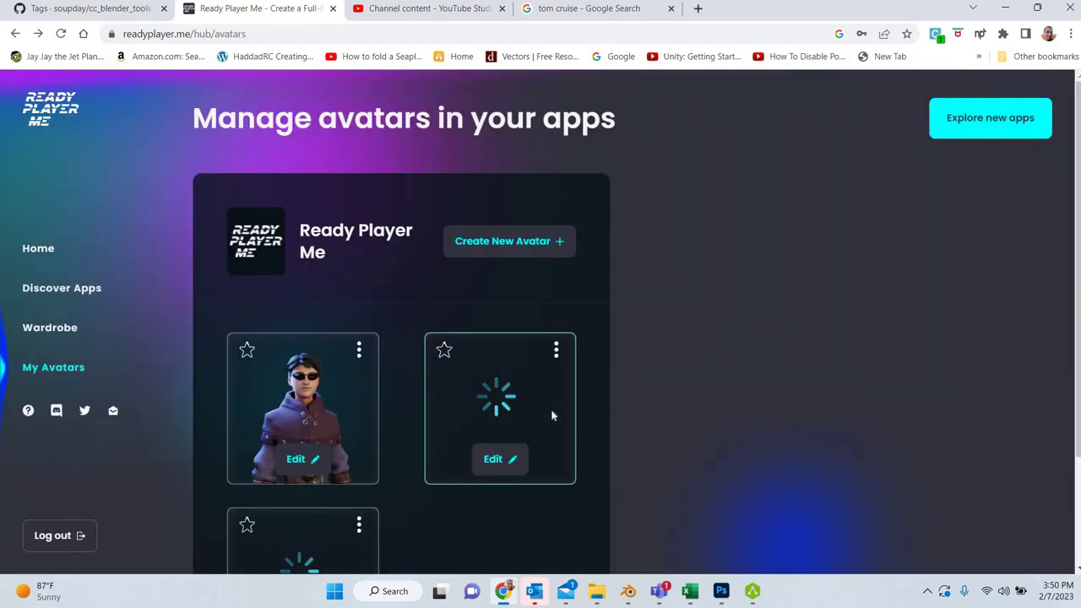
Step: Download the third, newest avatar as a .glb file, then switch back to Blender
{"action": "scroll", "coordinate": [497, 451], "scroll_direction": "down", "scroll_amount": 2}
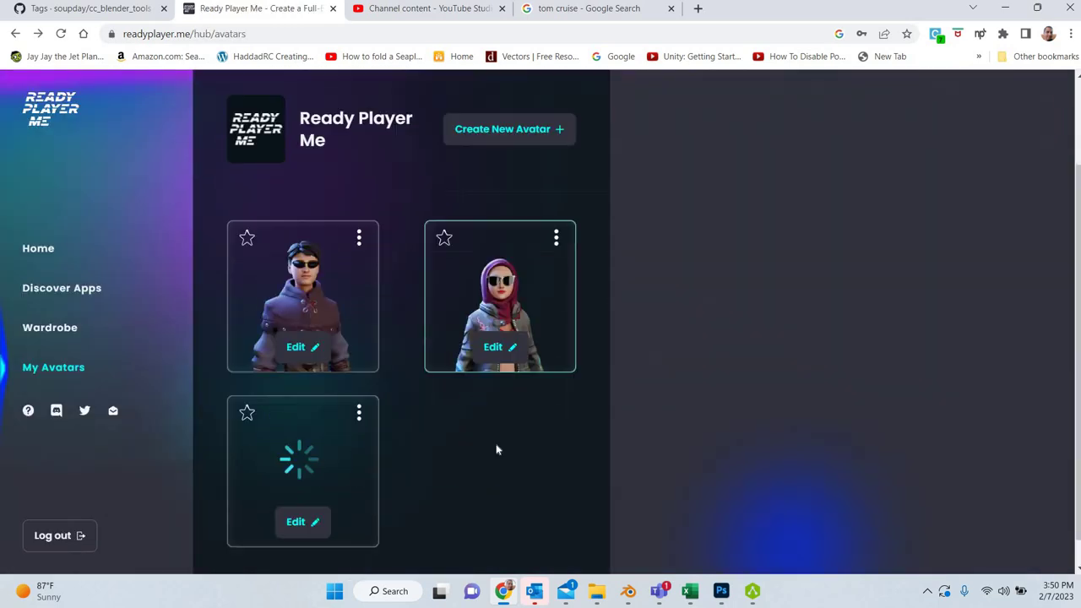
{"action": "scroll", "coordinate": [497, 450], "scroll_direction": "down", "scroll_amount": 1}
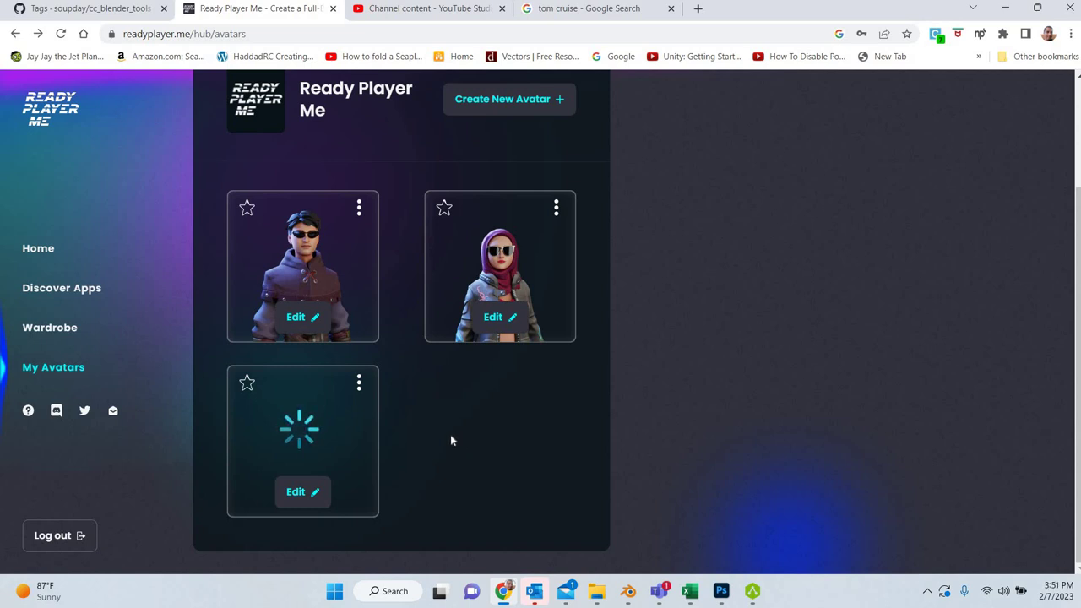
{"action": "left_click", "coordinate": [361, 385]}
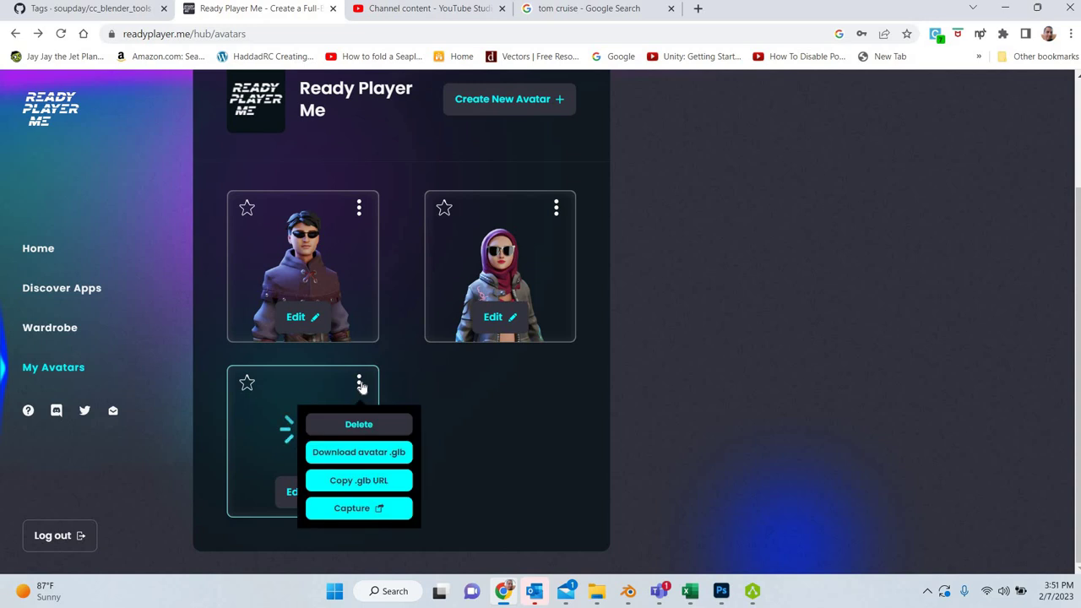
{"action": "left_click", "coordinate": [497, 407]}
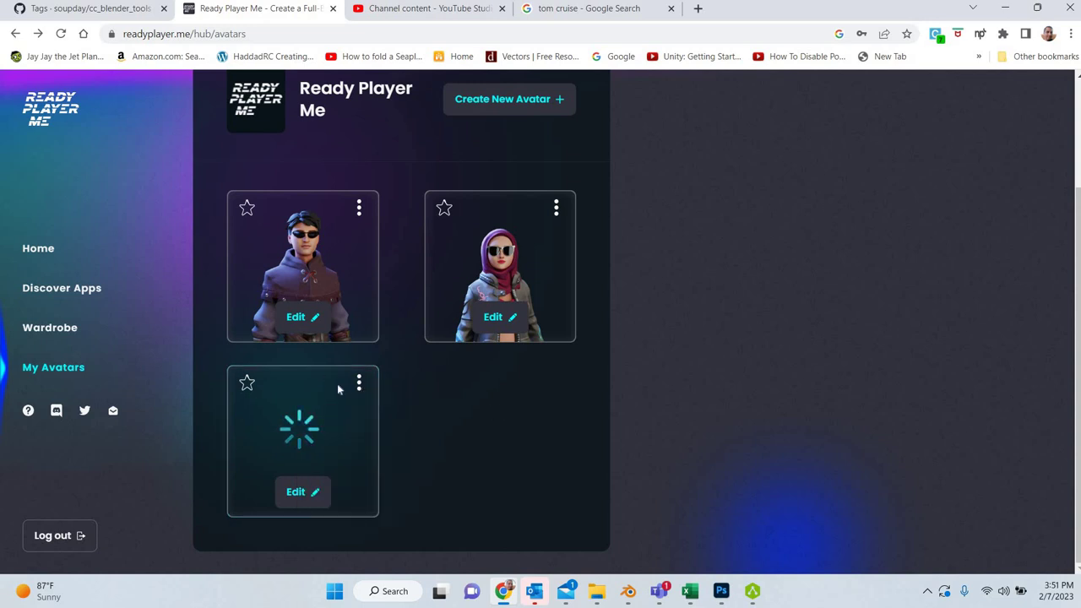
{"action": "left_click", "coordinate": [360, 385]}
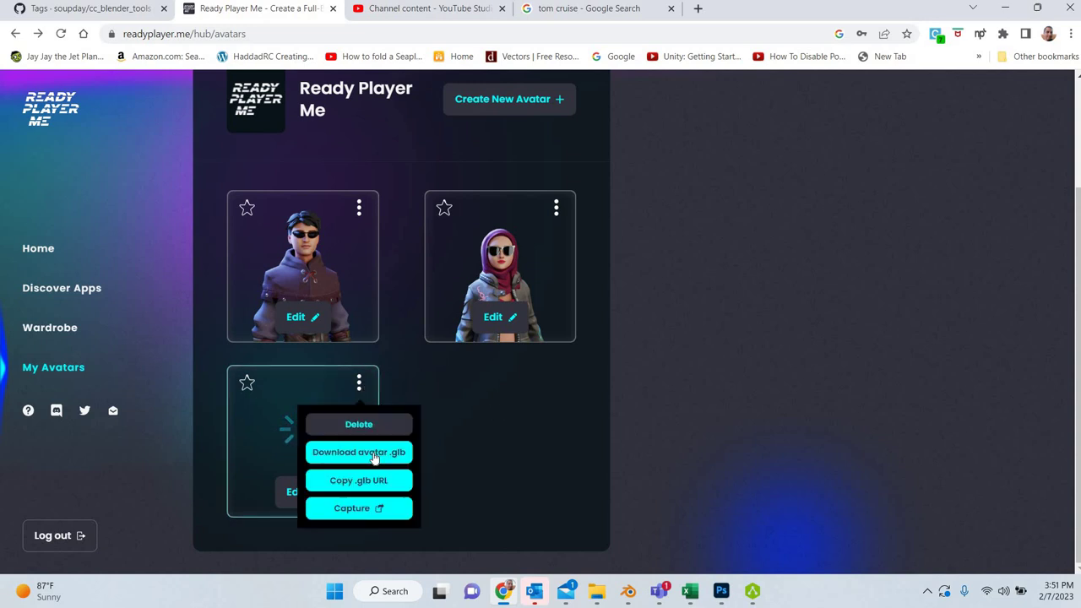
{"action": "left_click", "coordinate": [374, 455]}
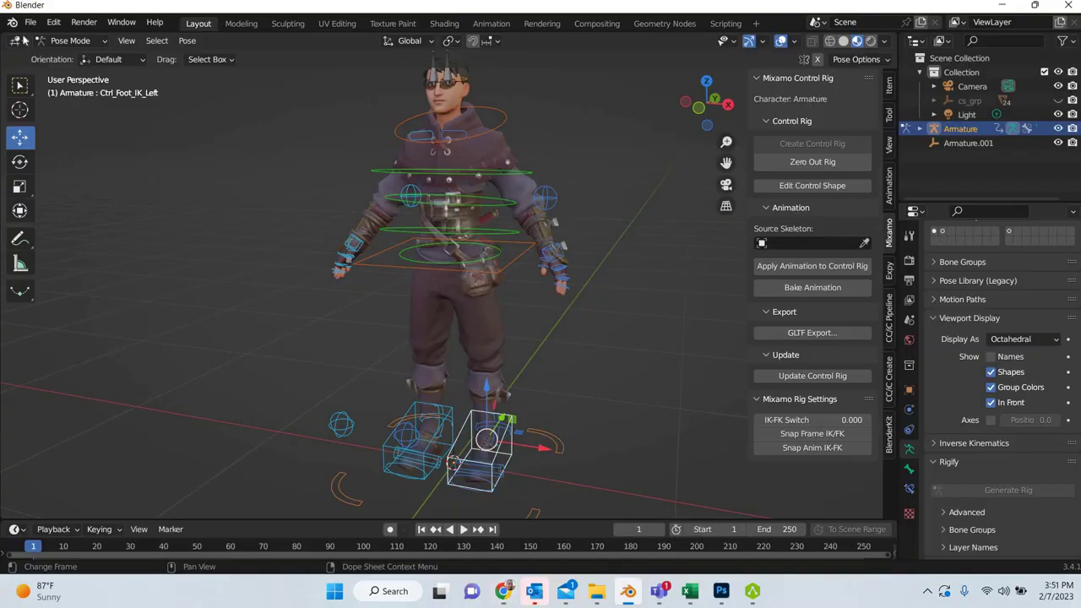
{"action": "left_click", "coordinate": [628, 592]}
Step: Start a new General scene without saving and delete the default cube
{"action": "left_click", "coordinate": [30, 22]}
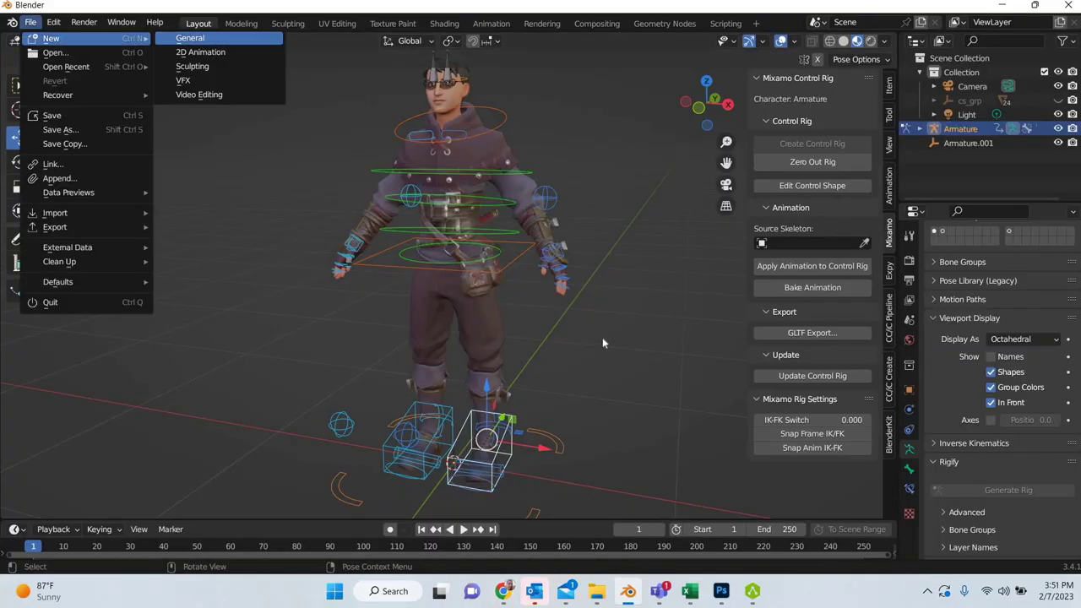
{"action": "key", "text": "Return"}
{"action": "left_click", "coordinate": [570, 316]}
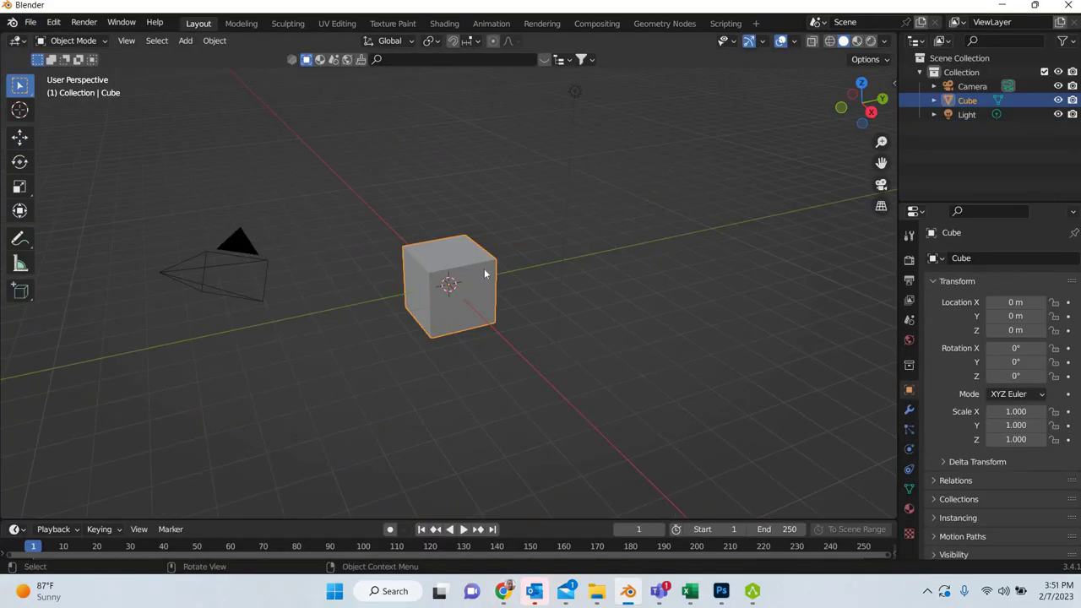
{"action": "key", "text": "Delete"}
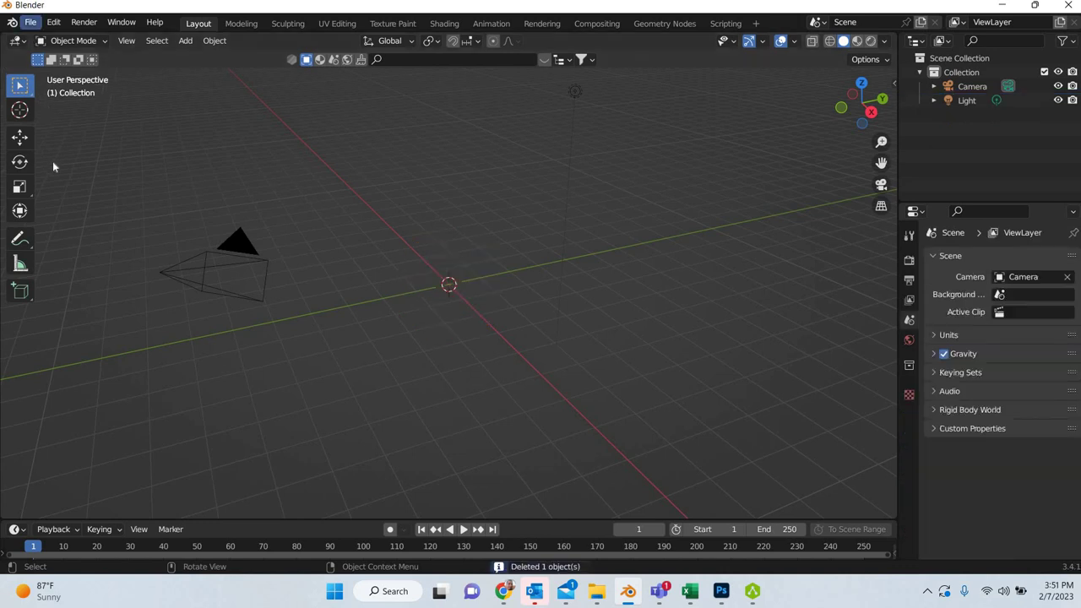
Step: Import the downloaded avatar .glb from the Downloads folder as glTF 2.0
{"action": "left_click", "coordinate": [29, 22]}
{"action": "mouse_move", "coordinate": [54, 212]}
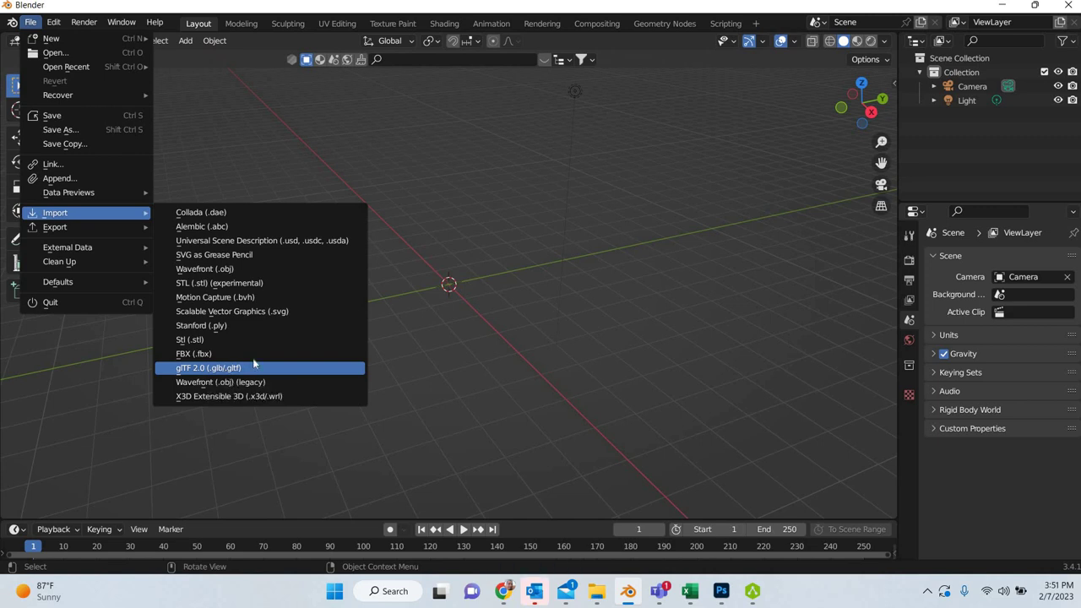
{"action": "left_click", "coordinate": [227, 371]}
{"action": "left_click", "coordinate": [218, 261]}
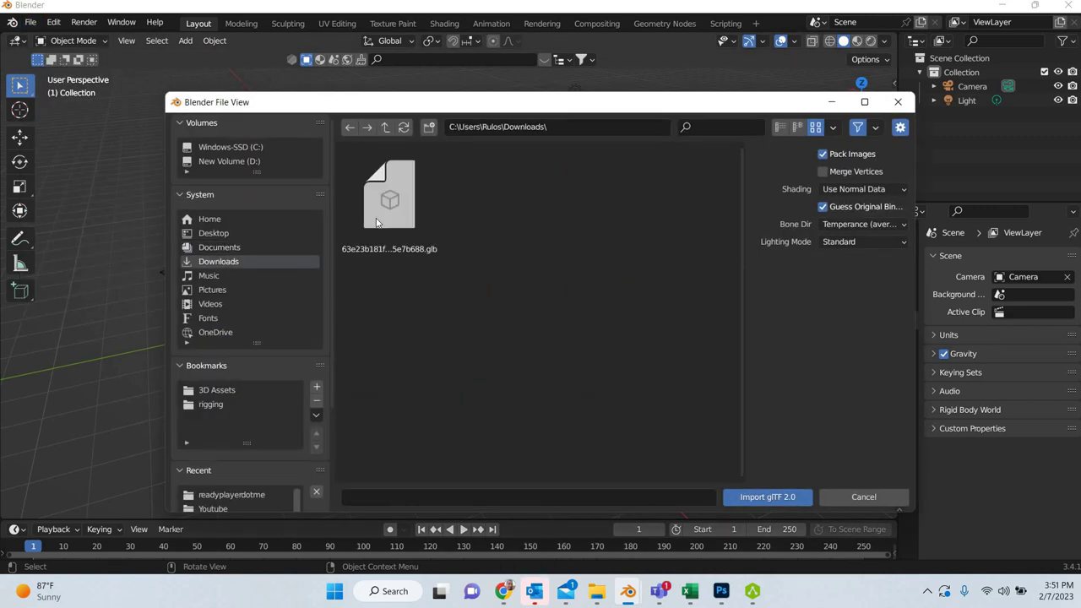
{"action": "left_click", "coordinate": [389, 198]}
{"action": "key", "text": "Return"}
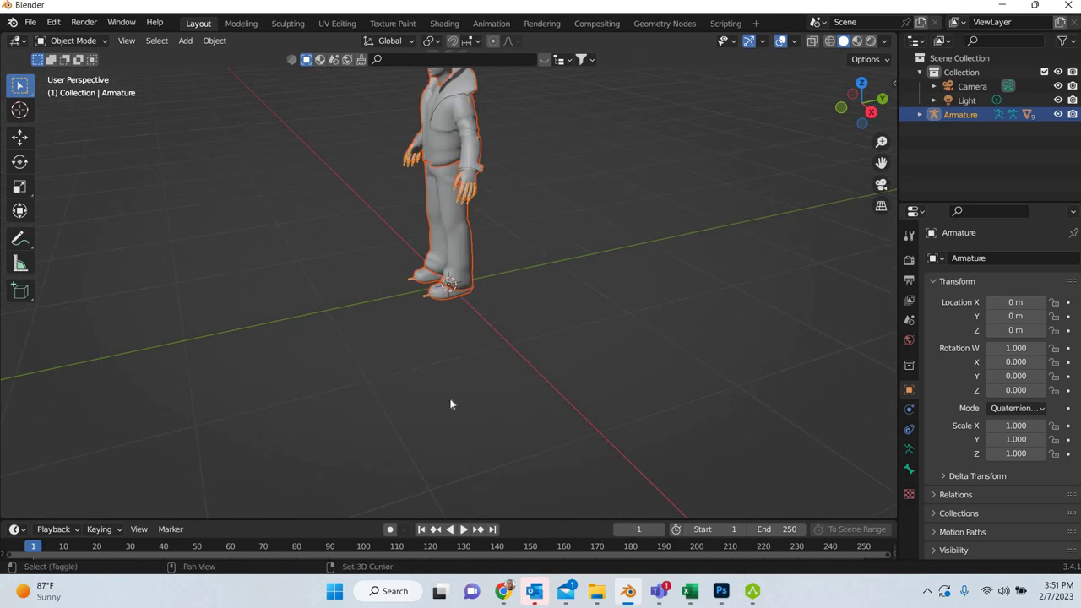
Step: Frame the imported character and switch to Material Preview shading
{"action": "middle_click_drag", "start_coordinate": [451, 403], "coordinate": [499, 398]}
{"action": "scroll", "coordinate": [503, 394], "scroll_direction": "up", "scroll_amount": 3}
{"action": "scroll", "coordinate": [507, 391], "scroll_direction": "up", "scroll_amount": 3}
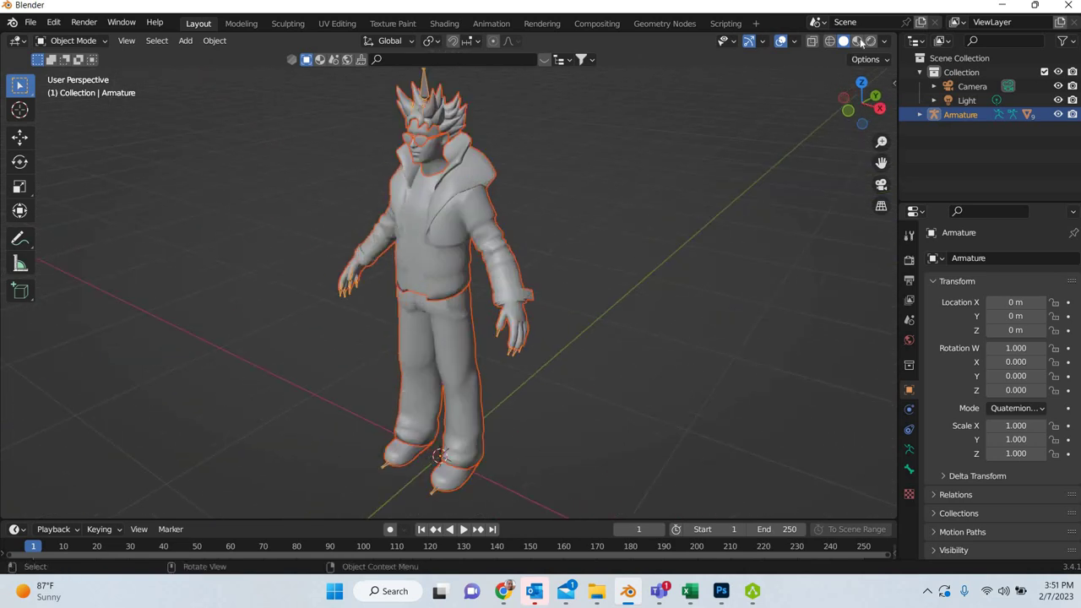
{"action": "left_click", "coordinate": [858, 40]}
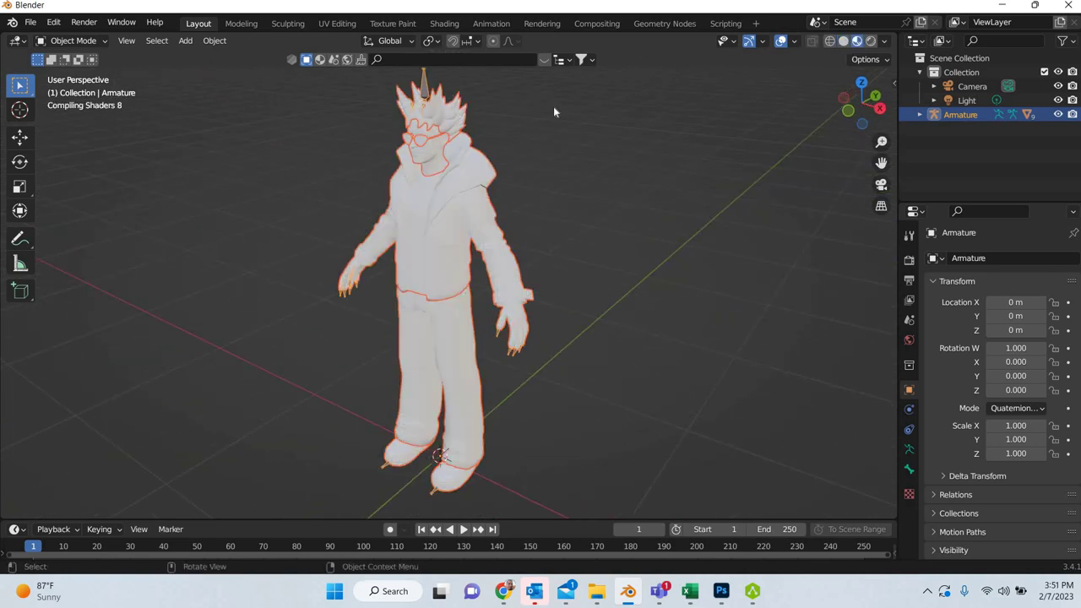
Step: Enable In Front in the Armature's Viewport Display settings
{"action": "left_click", "coordinate": [437, 99]}
{"action": "left_click", "coordinate": [960, 114]}
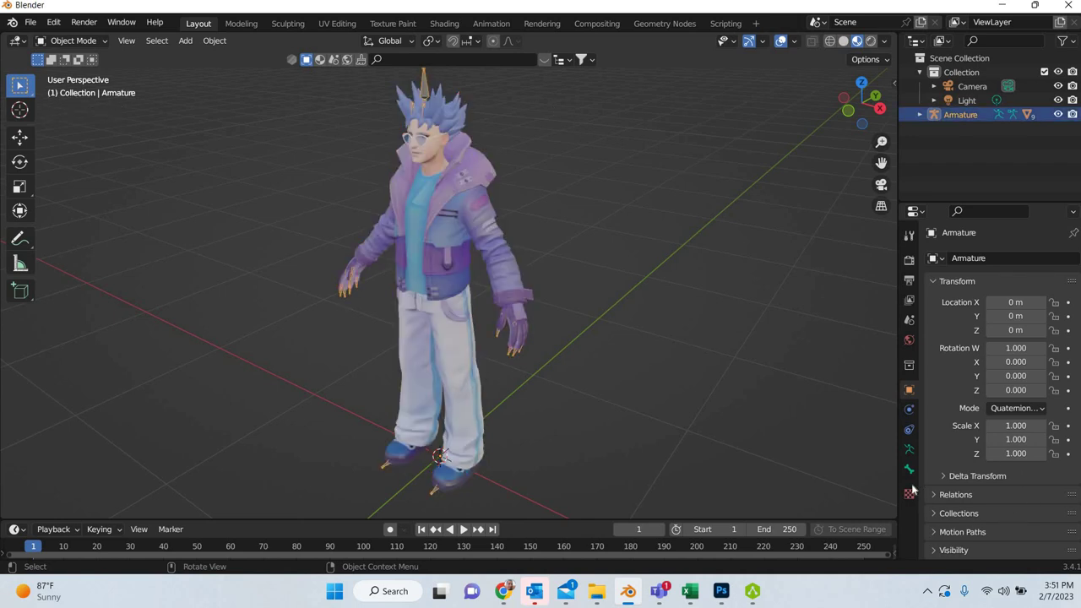
{"action": "left_click", "coordinate": [909, 448]}
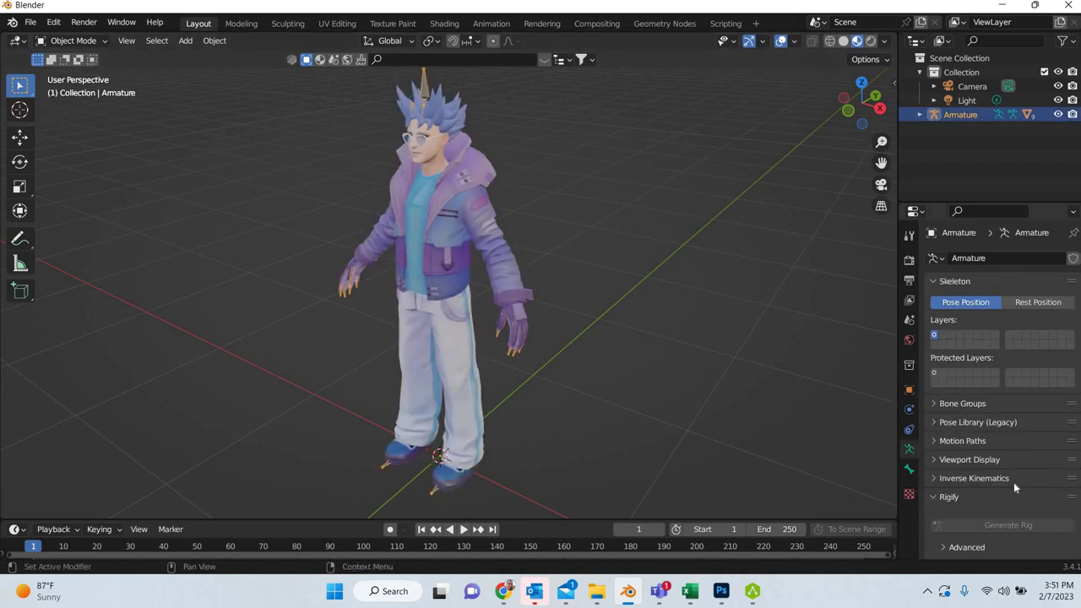
{"action": "scroll", "coordinate": [1013, 483], "scroll_direction": "down", "scroll_amount": 2}
{"action": "left_click", "coordinate": [970, 408]}
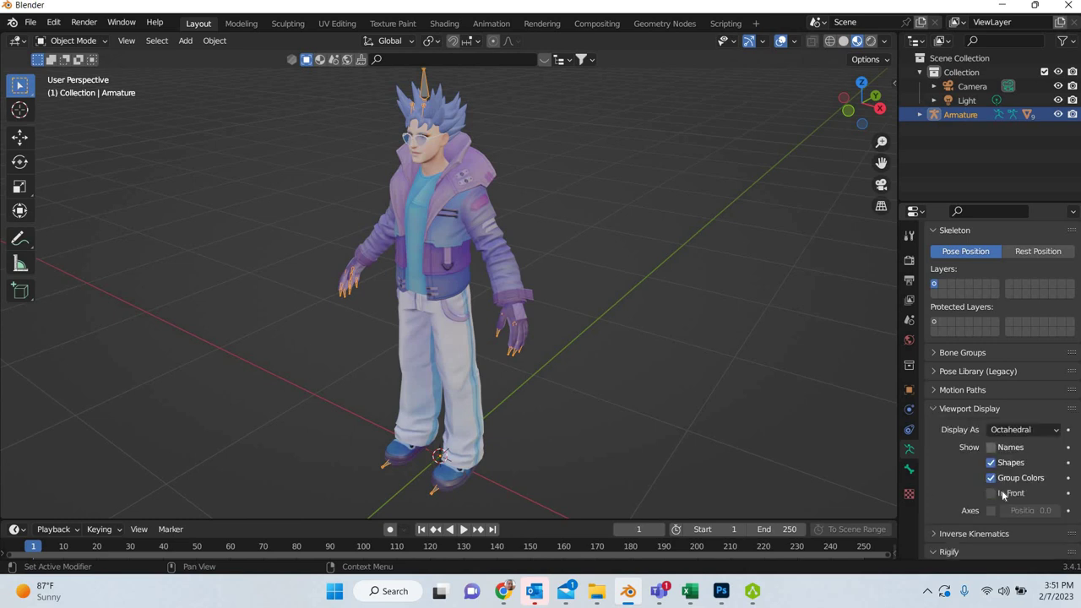
{"action": "left_click", "coordinate": [991, 492]}
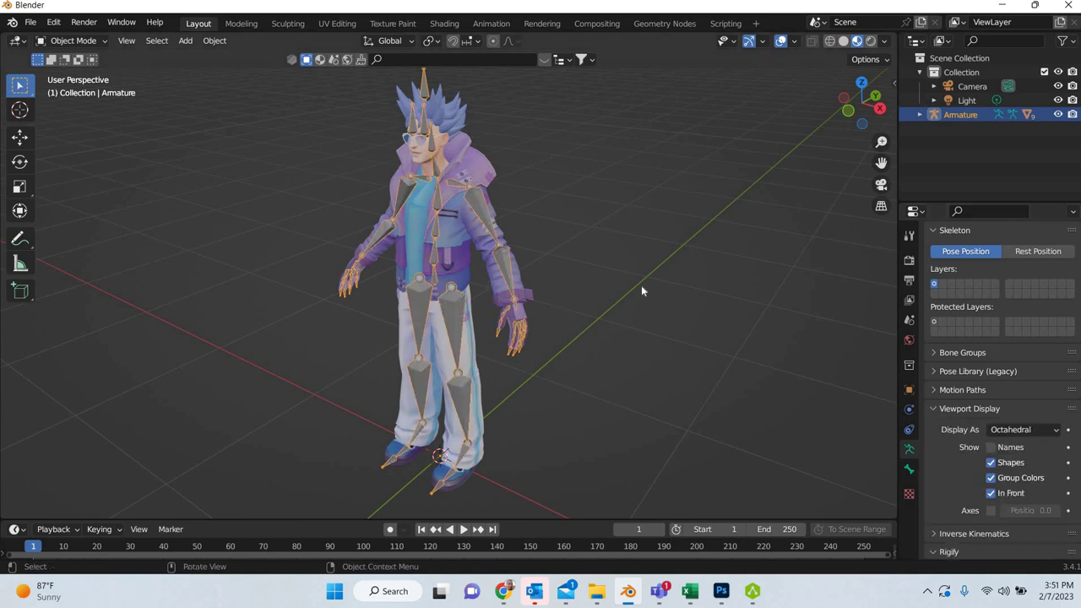
Step: Create the Mixamo control rig from the sidebar's Mixamo tab and orbit to a front view
{"action": "key", "text": "n"}
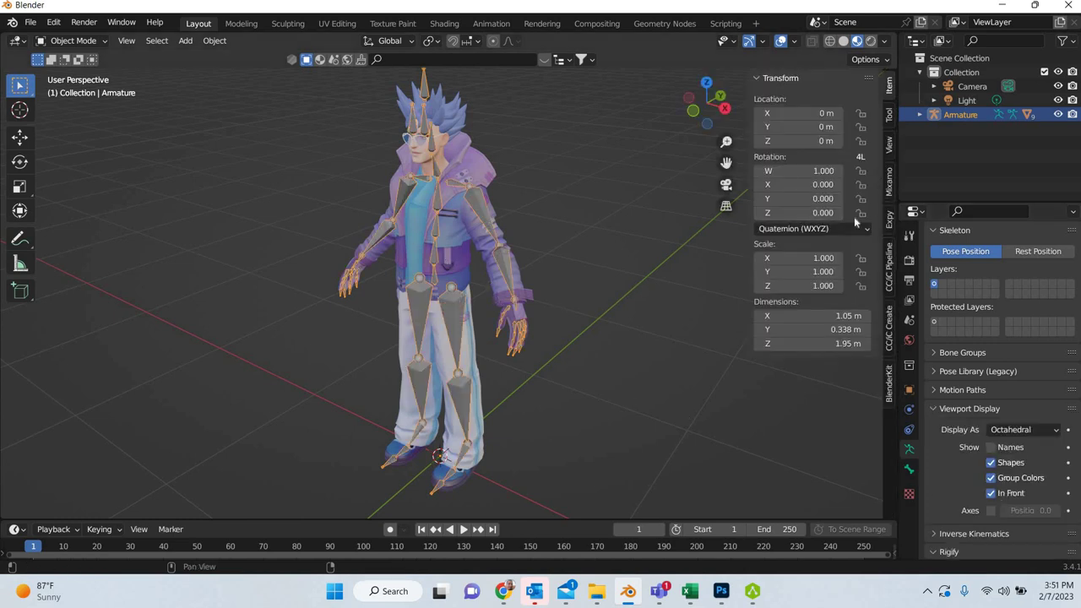
{"action": "left_click", "coordinate": [889, 179]}
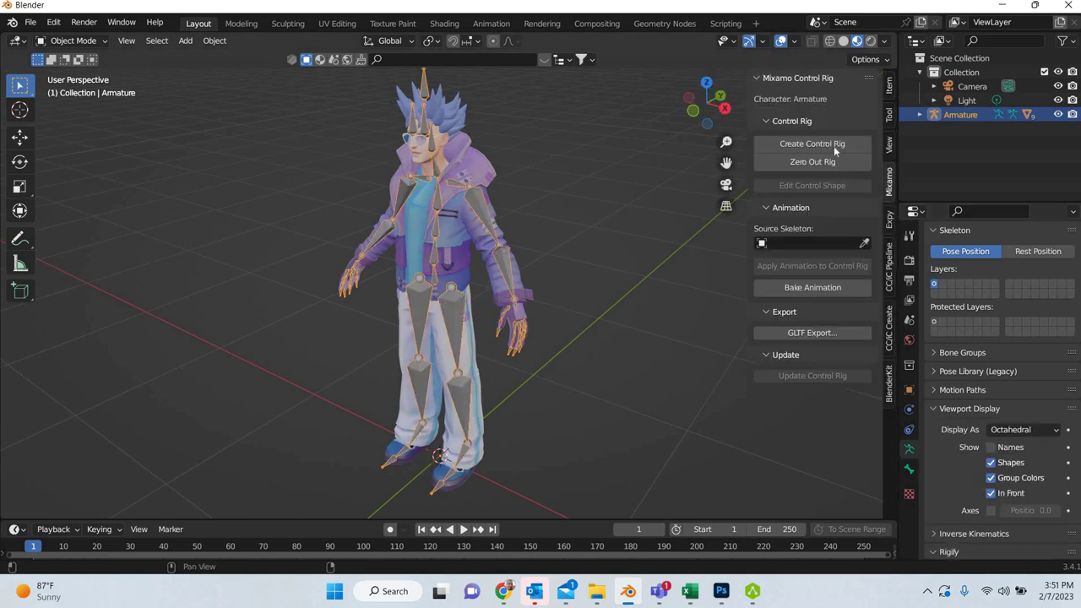
{"action": "left_click", "coordinate": [832, 221]}
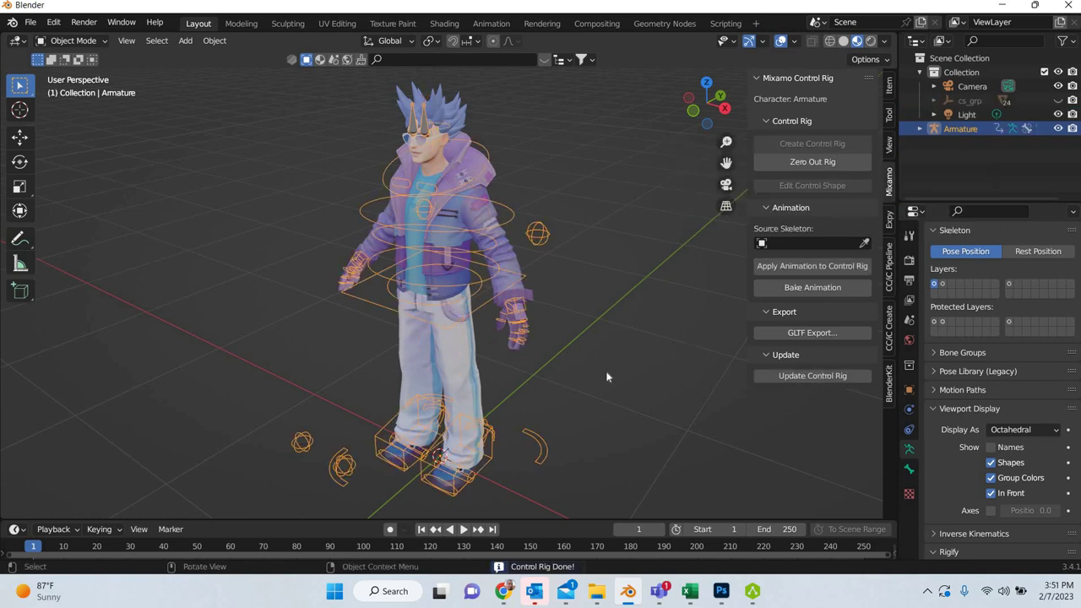
{"action": "mouse_move", "coordinate": [510, 337]}
{"action": "middle_mouse_down"}
{"action": "mouse_move", "coordinate": [599, 358]}
{"action": "mouse_move", "coordinate": [504, 288]}
{"action": "mouse_move", "coordinate": [63, 80]}
{"action": "middle_mouse_up"}
{"action": "left_click", "coordinate": [72, 41]}
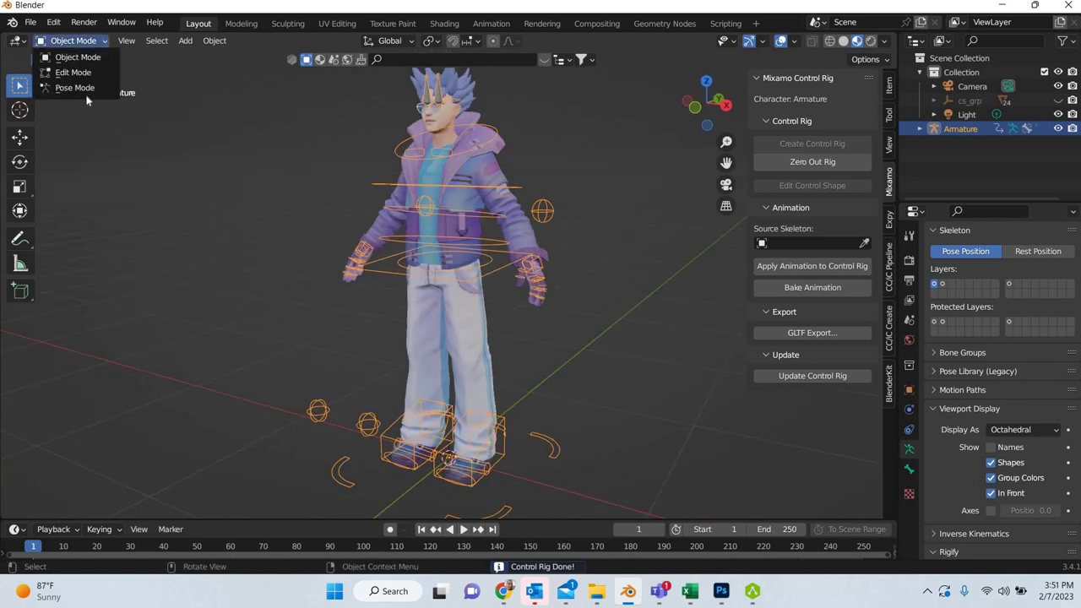
Step: Enter Pose Mode and test-raise the left foot IK control, cancelling the move
{"action": "left_click", "coordinate": [68, 88]}
{"action": "left_click", "coordinate": [480, 441]}
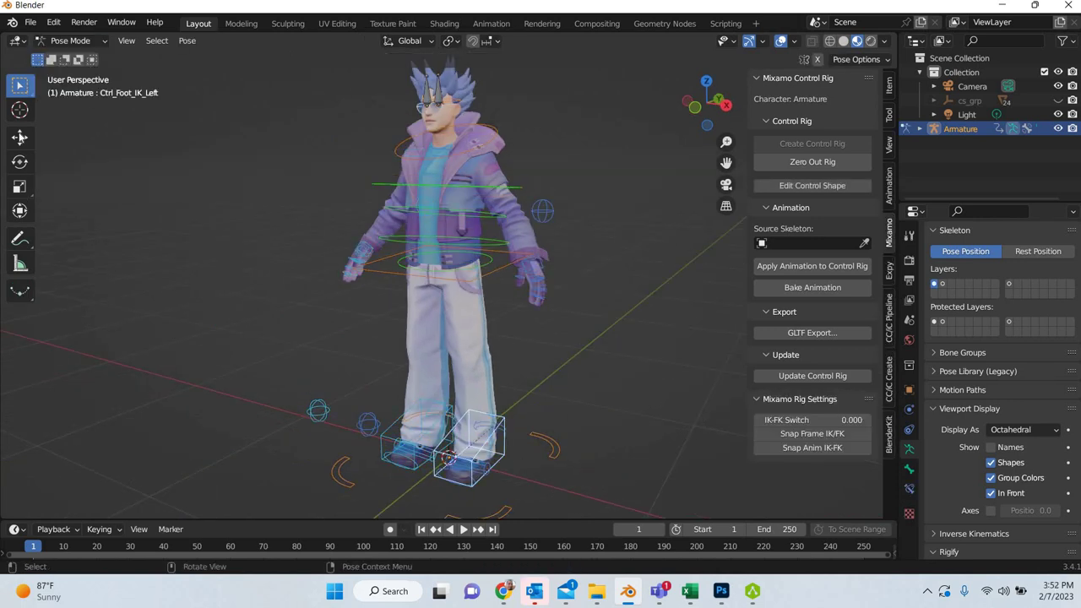
{"action": "key", "text": "shift+space"}
{"action": "key", "text": "g"}
{"action": "left_click_drag", "start_coordinate": [478, 390], "coordinate": [475, 304]}
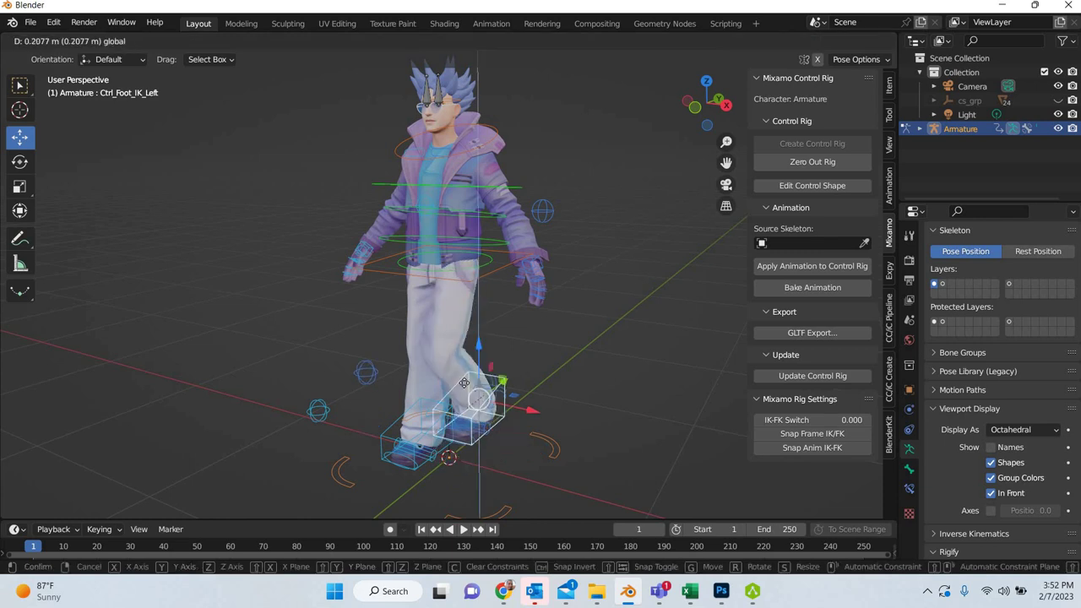
{"action": "key", "text": "Escape"}
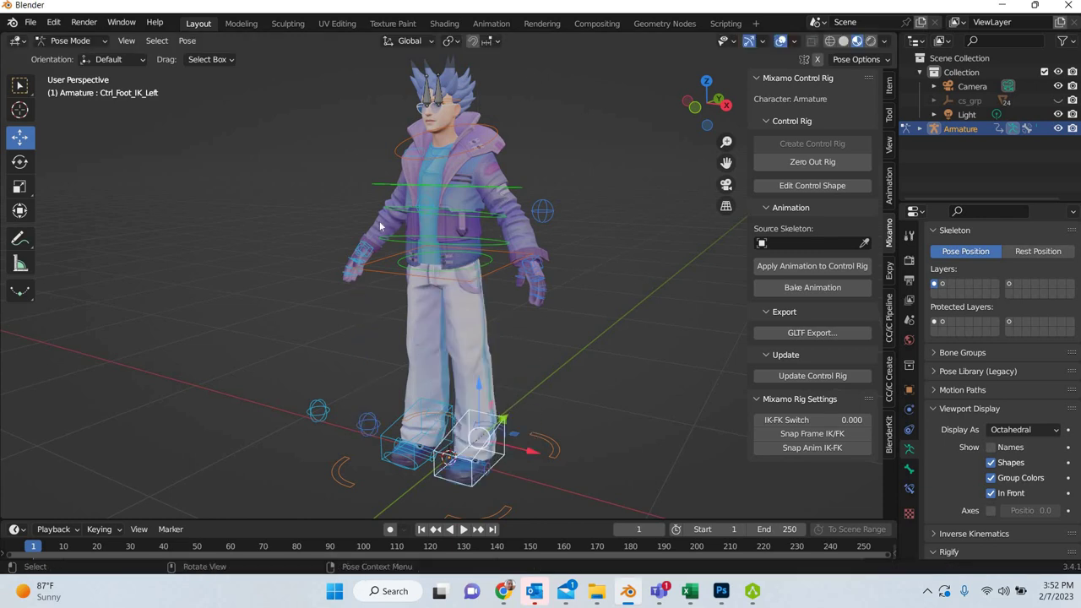
Step: Rotate the upper spine control Ctrl_Spine2 slightly around the X axis
{"action": "left_click", "coordinate": [380, 221]}
{"action": "key", "text": "shift+space"}
{"action": "key", "text": "r"}
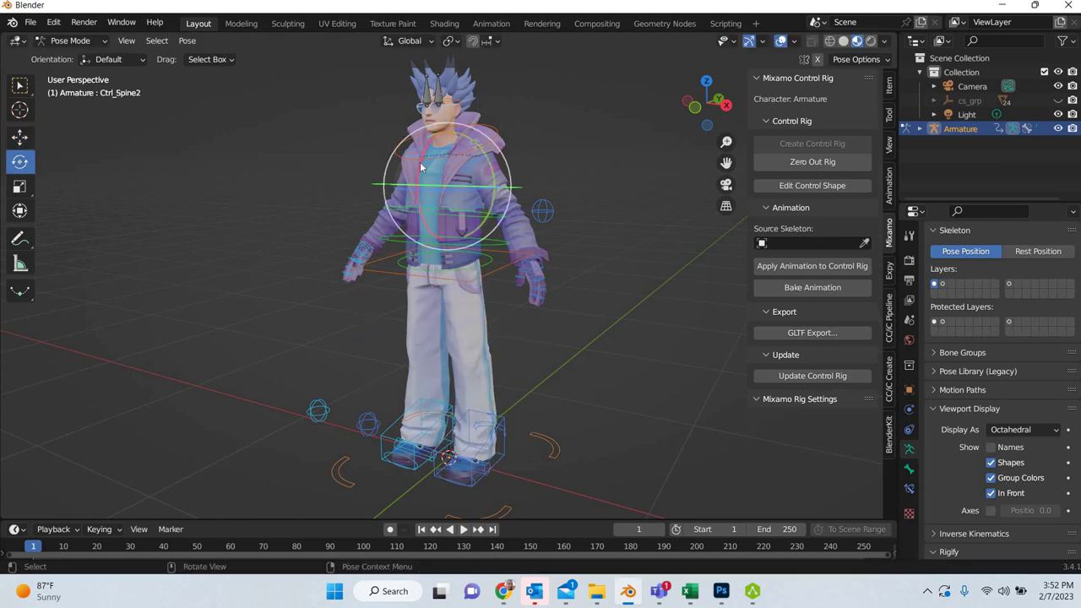
{"action": "left_click_drag", "start_coordinate": [420, 167], "coordinate": [547, 269]}
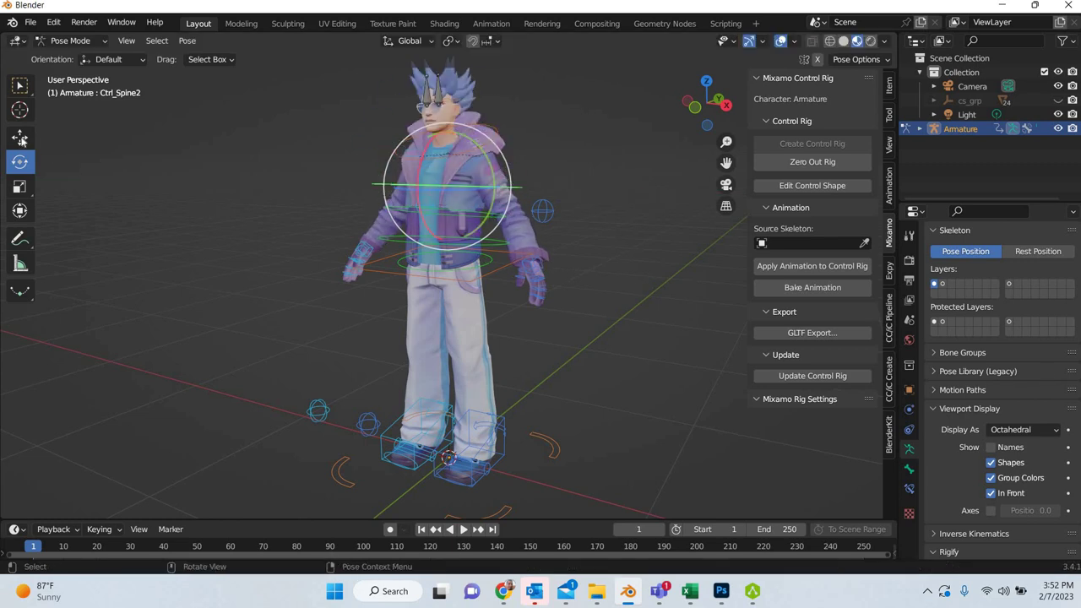
Step: Try moving the left hand IK control, cancel it, then reposition the right hand IK control
{"action": "left_click", "coordinate": [530, 260]}
{"action": "key", "text": "shift+space"}
{"action": "key", "text": "g"}
{"action": "key", "text": "g"}
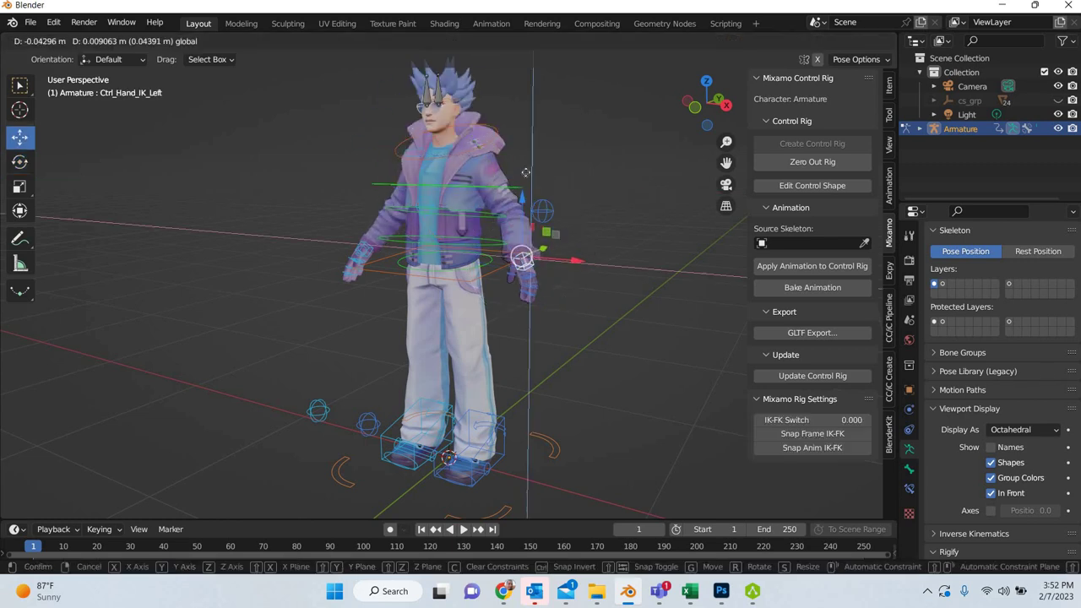
{"action": "key", "text": "Escape"}
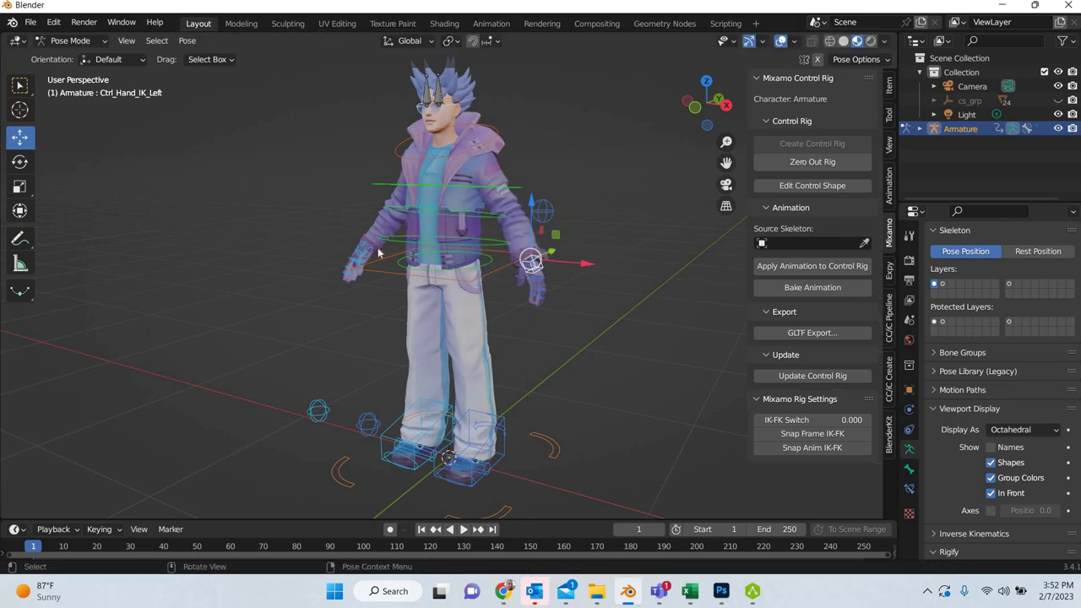
{"action": "left_click", "coordinate": [385, 235]}
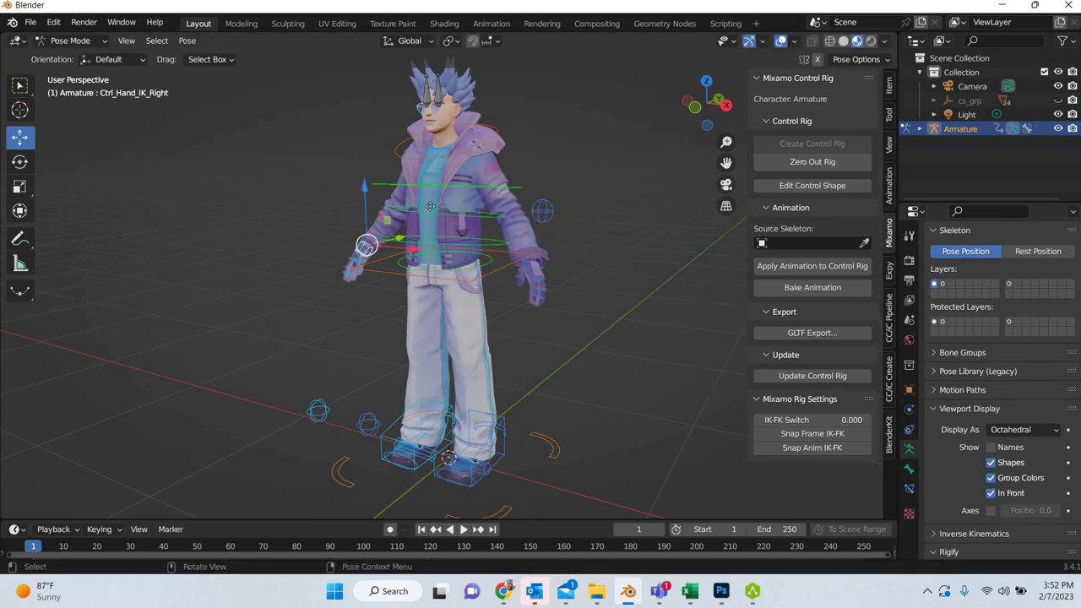
{"action": "key", "text": "g"}
{"action": "key", "text": "shift+y"}
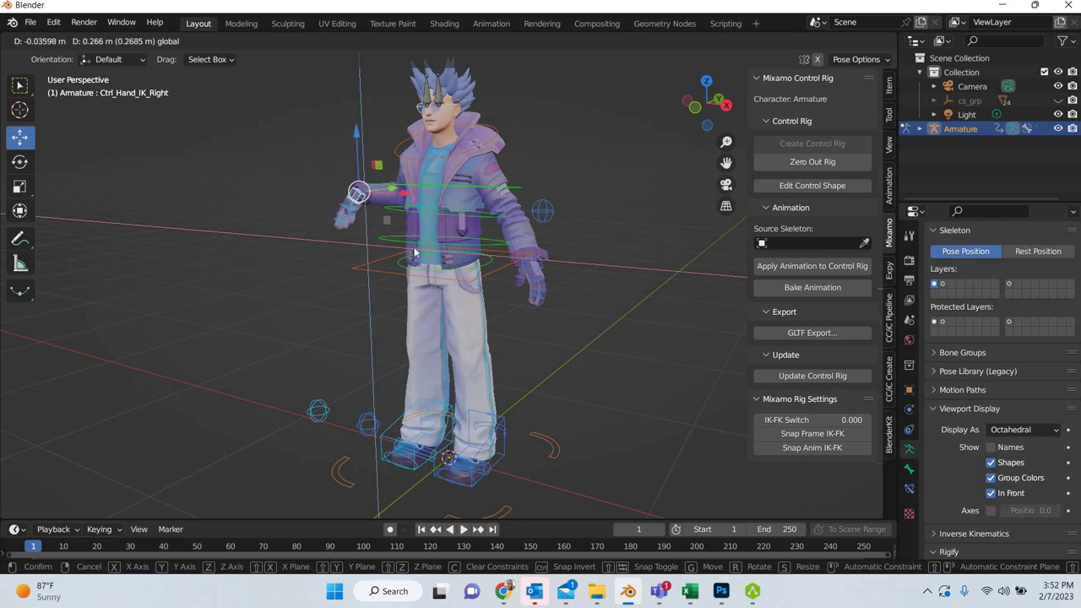
{"action": "left_click", "coordinate": [475, 304]}
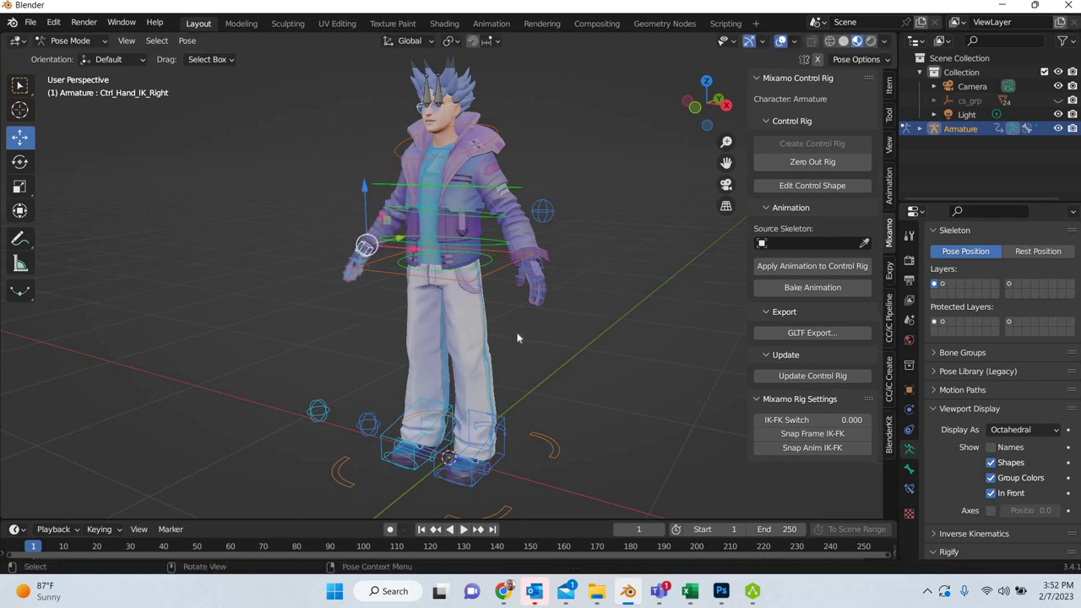